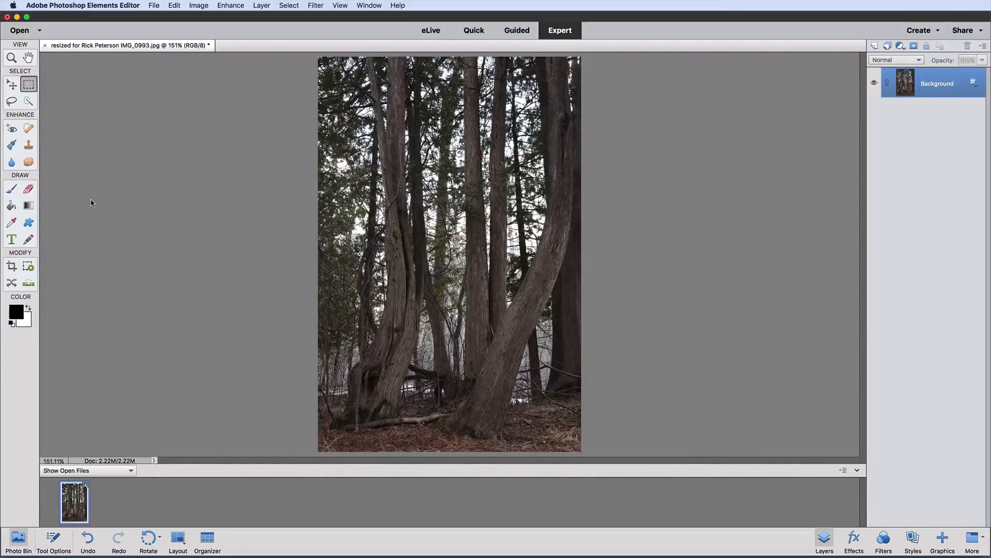
# Step: Duplicate the Background layer and rename the copy "black and white"
pyautogui.press('super+j')
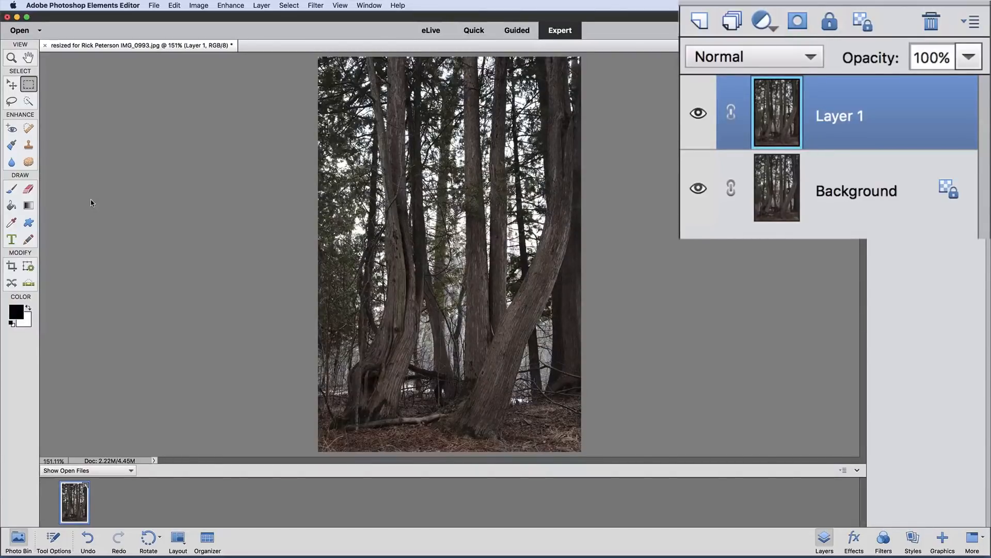
pyautogui.doubleClick(842, 124)
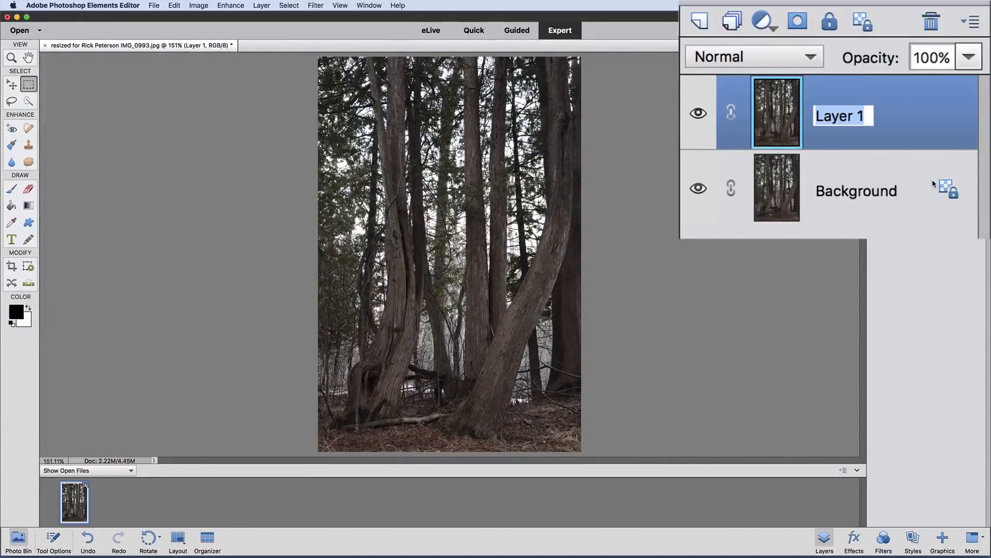
pyautogui.write('bla')
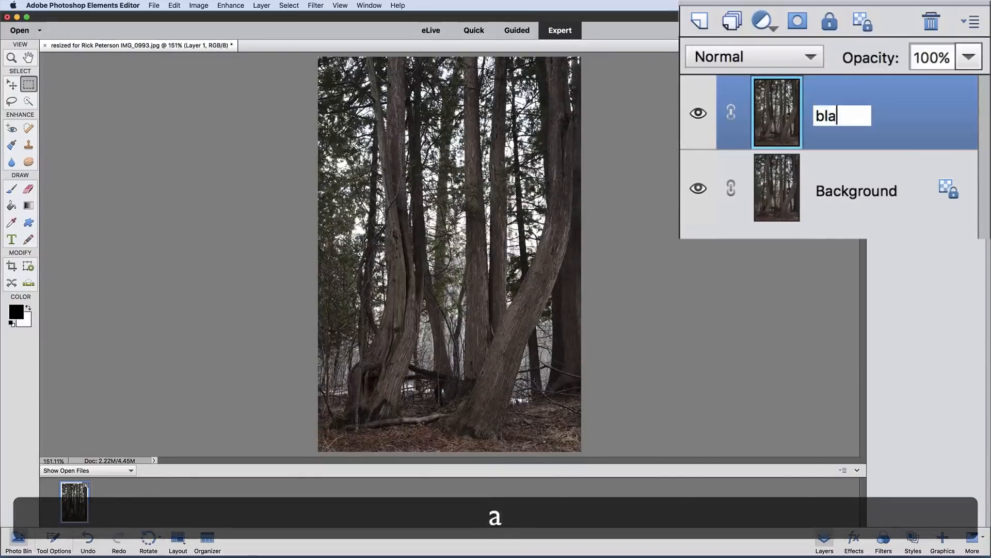
pyautogui.press('BackSpace')
pyautogui.write('ck and white')
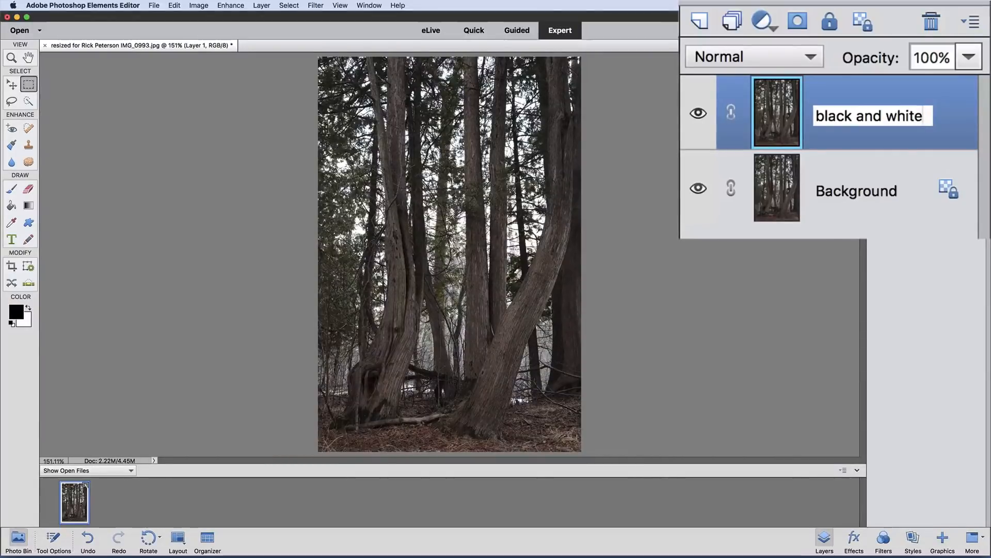
pyautogui.press('Return')
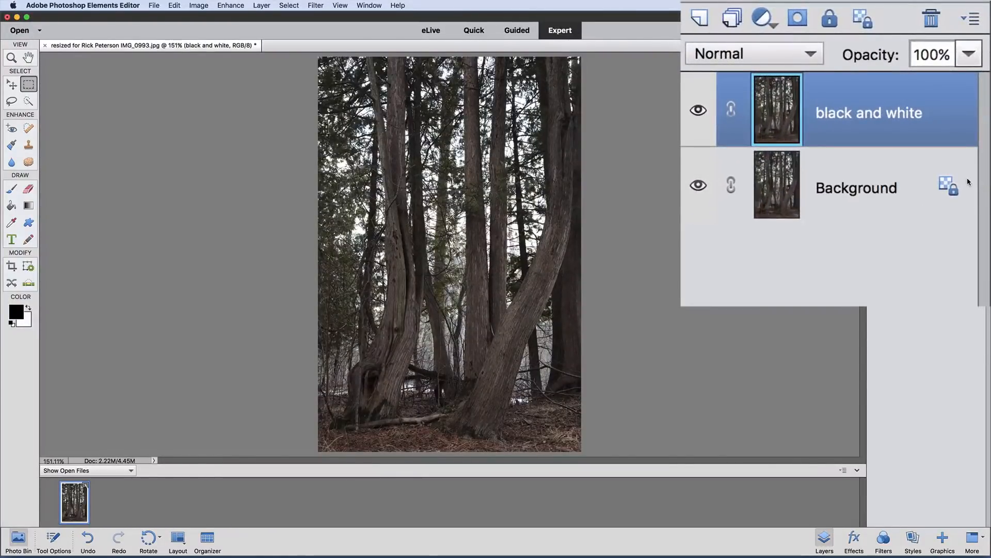
# Step: Add a Solid Color fill layer above the black and white layer using pure green (R 0, G 255, B 0)
pyautogui.click(762, 17)
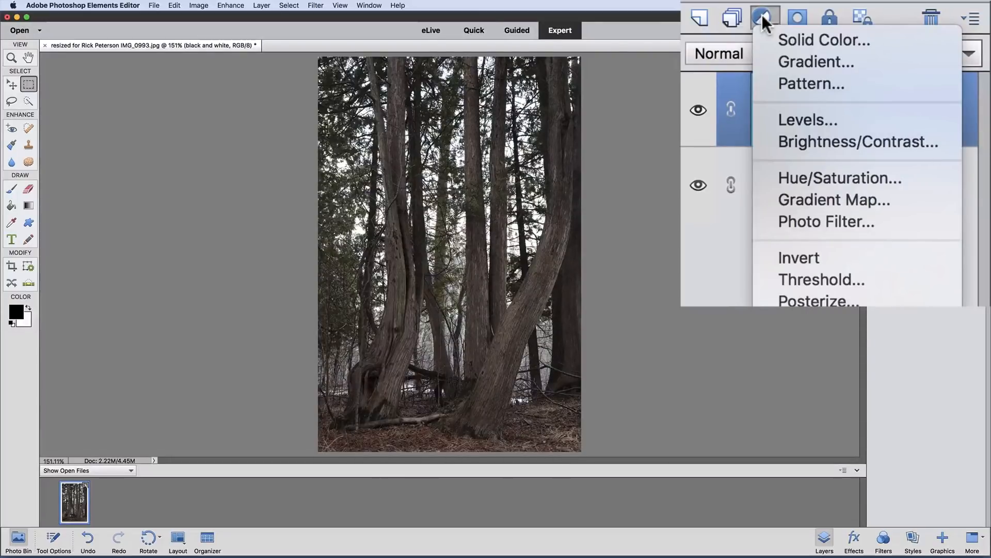
pyautogui.click(829, 39)
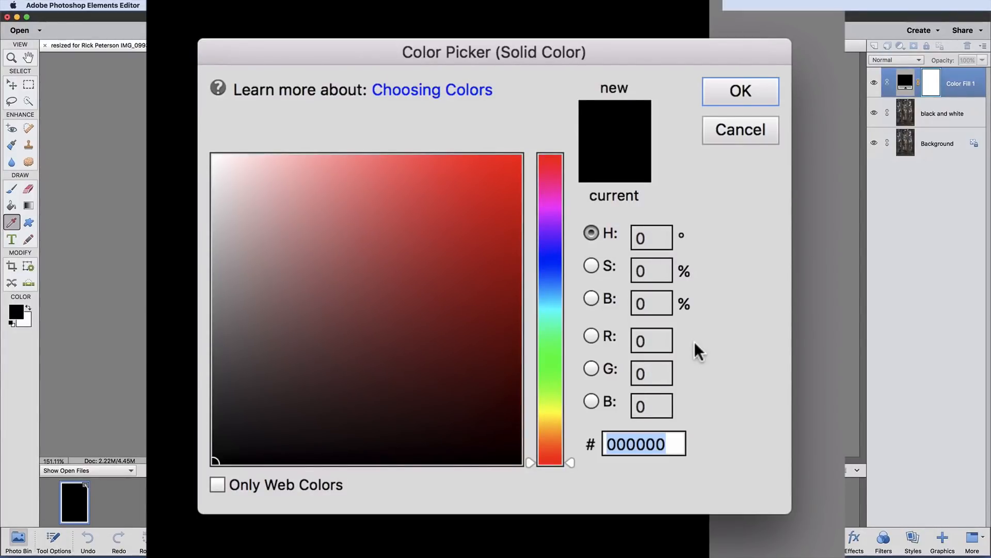
pyautogui.doubleClick(644, 372)
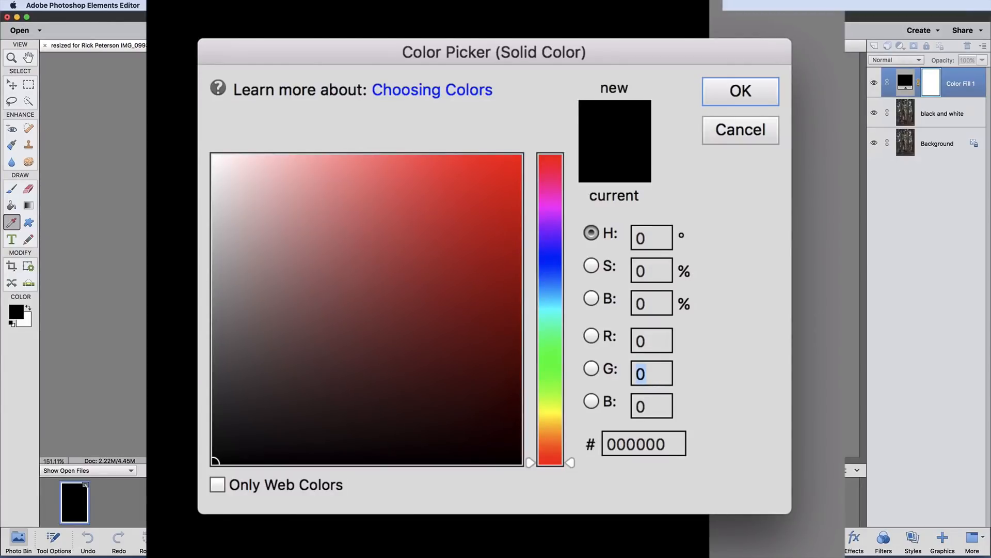
pyautogui.write('255')
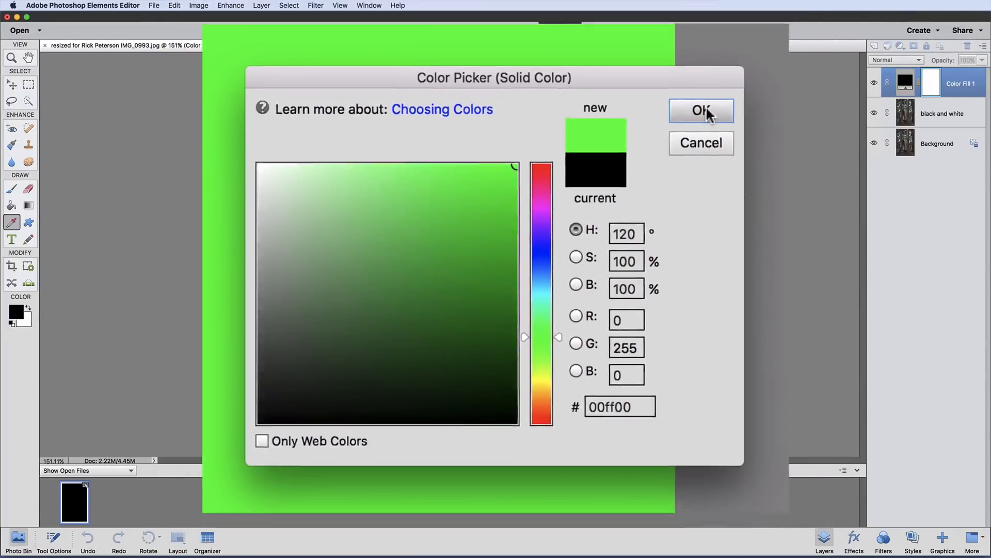
pyautogui.click(741, 91)
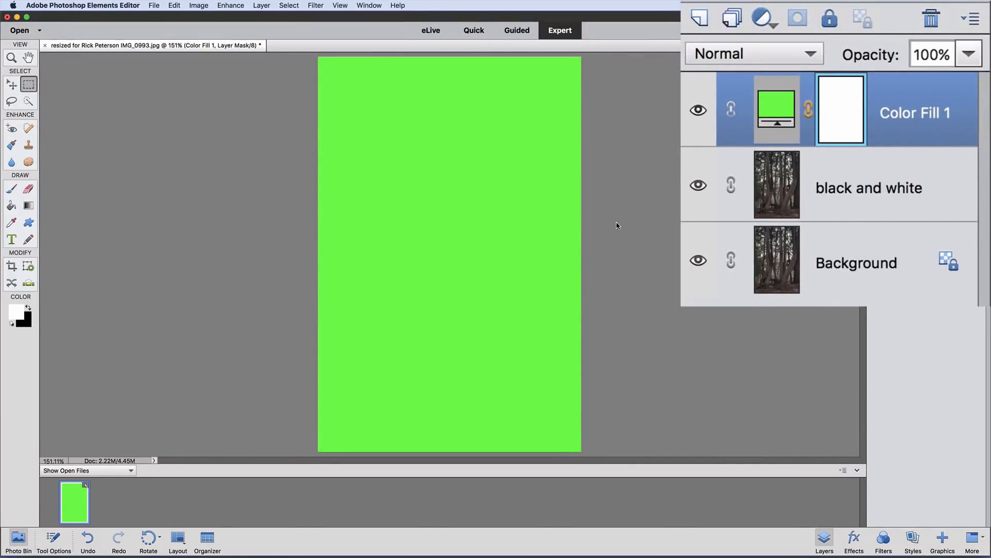
# Step: Set the green fill layer's blend mode to Multiply and merge it down into the black and white layer
pyautogui.click(802, 53)
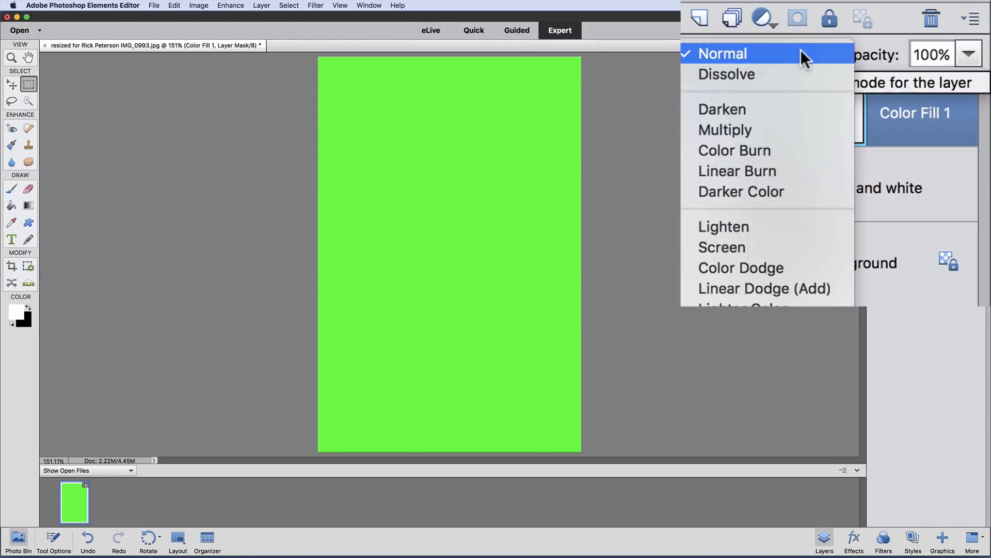
pyautogui.click(741, 129)
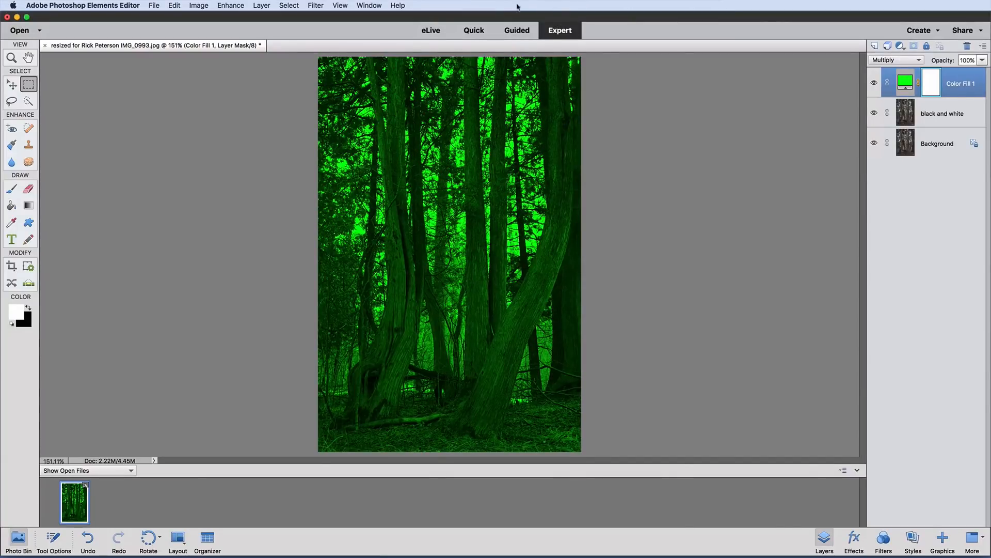
pyautogui.click(261, 6)
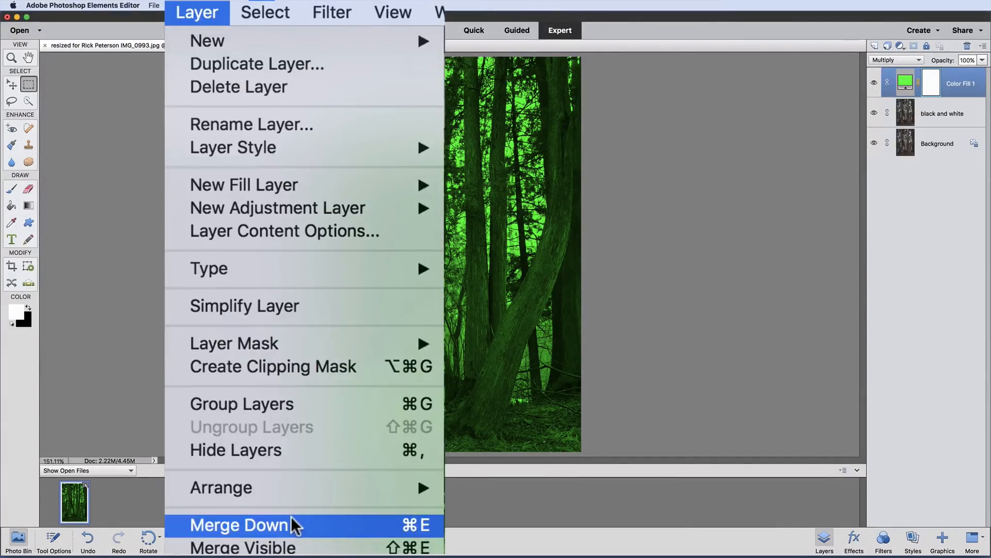
pyautogui.click(291, 529)
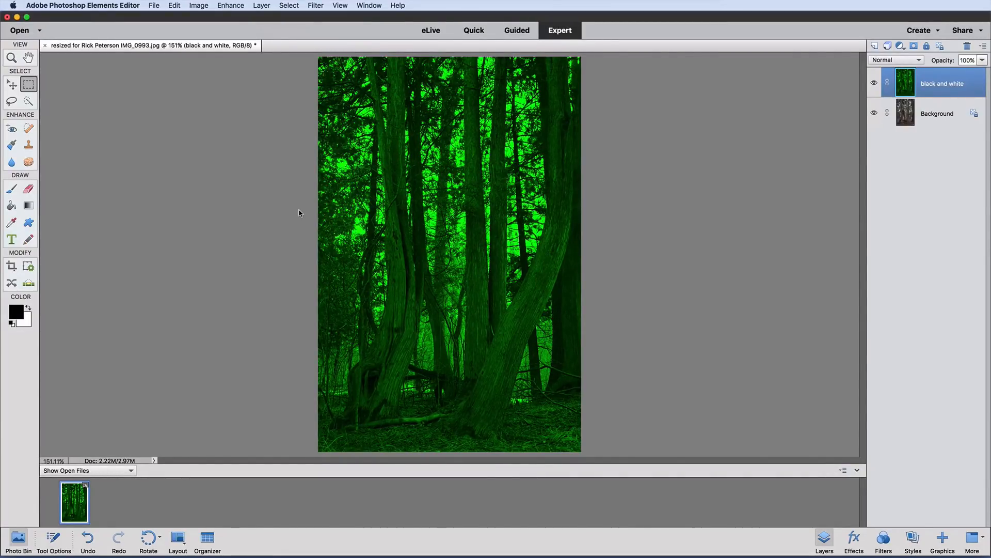
# Step: Use Hue/Saturation on the black and white layer to raise the Greens lightness to its maximum
pyautogui.click(231, 5)
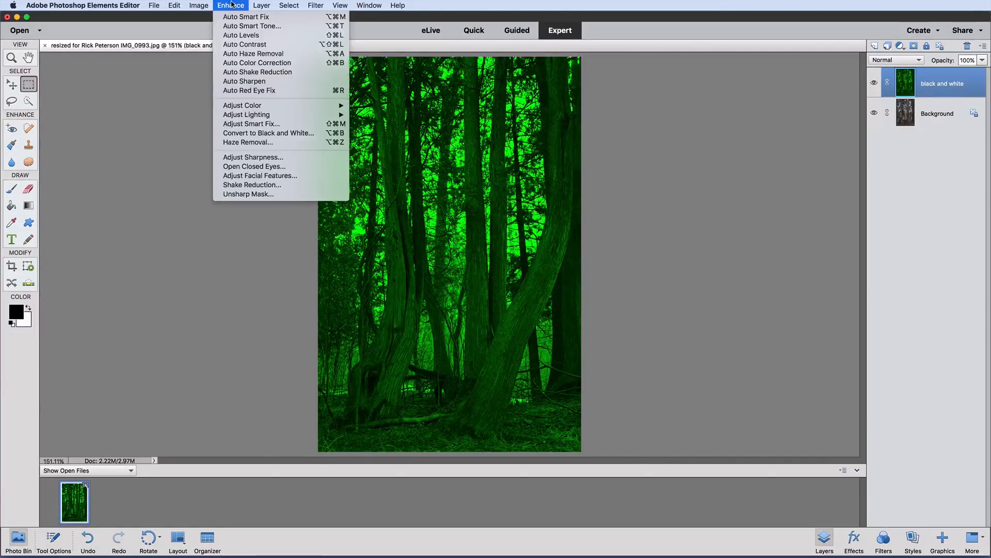
pyautogui.moveTo(258, 105)
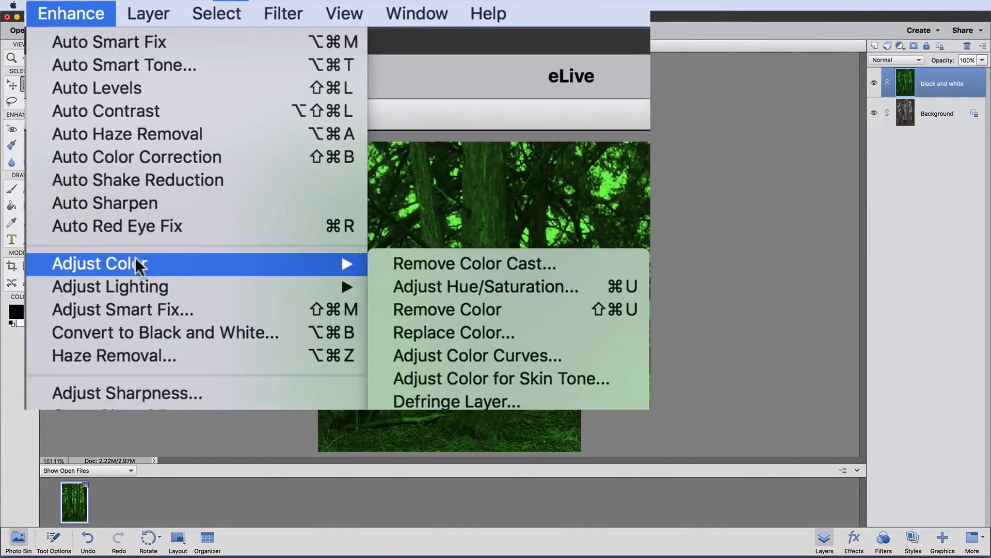
pyautogui.click(537, 285)
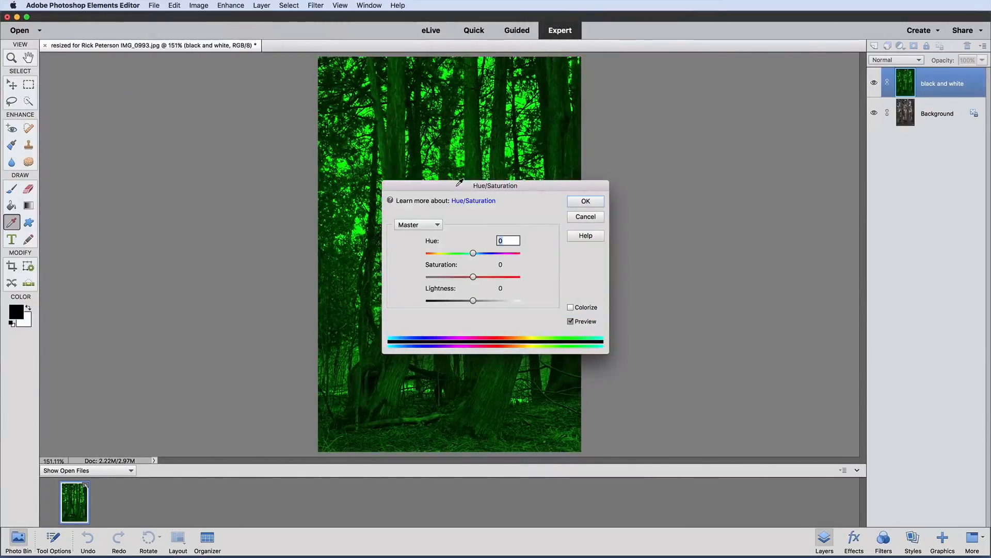
pyautogui.moveTo(459, 182); pyautogui.dragTo(577, 187)
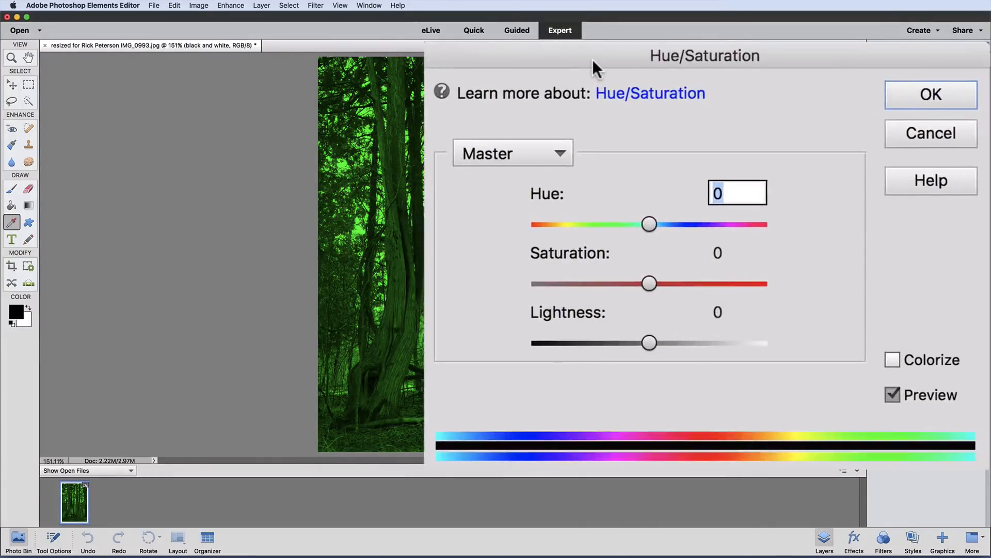
pyautogui.click(547, 151)
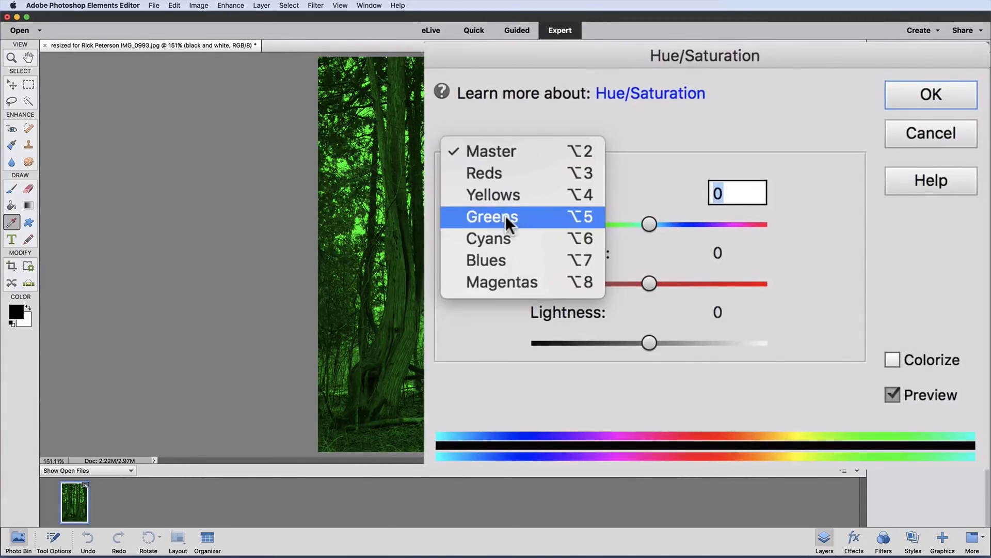
pyautogui.click(506, 214)
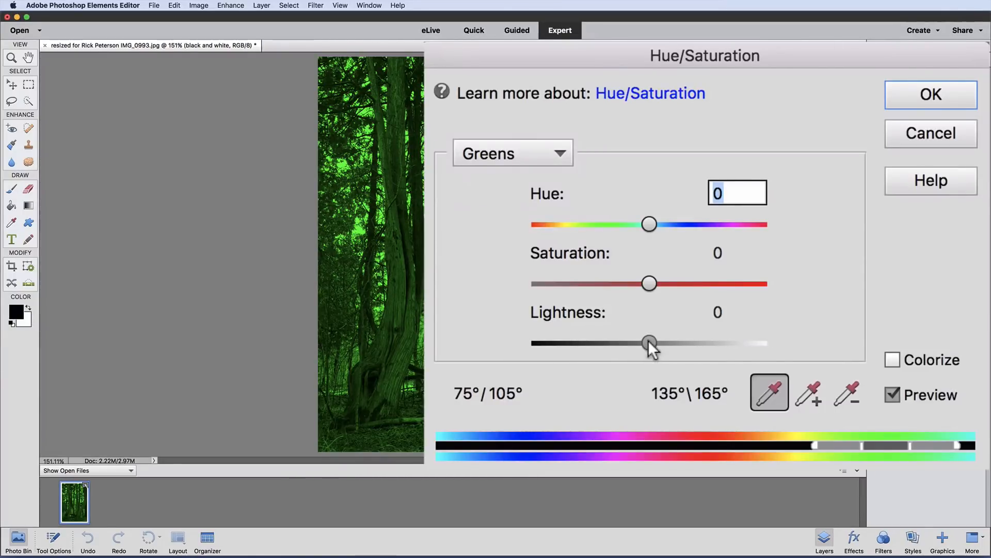
pyautogui.moveTo(648, 341); pyautogui.dragTo(791, 342)
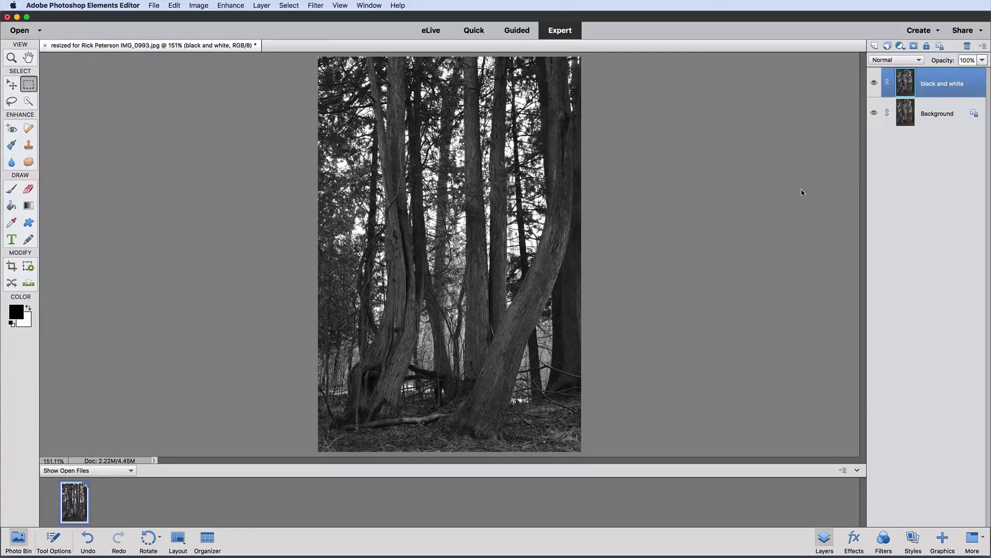
# Step: Apply Levels to the black and white layer with the input black point at 112 and the white point at 250
pyautogui.click(228, 5)
pyautogui.moveTo(238, 156)
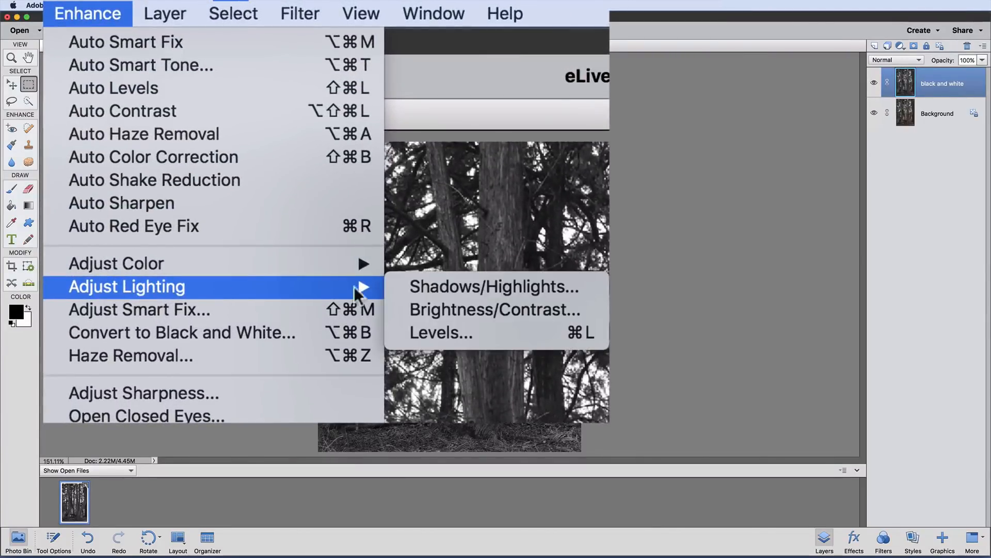
pyautogui.click(445, 332)
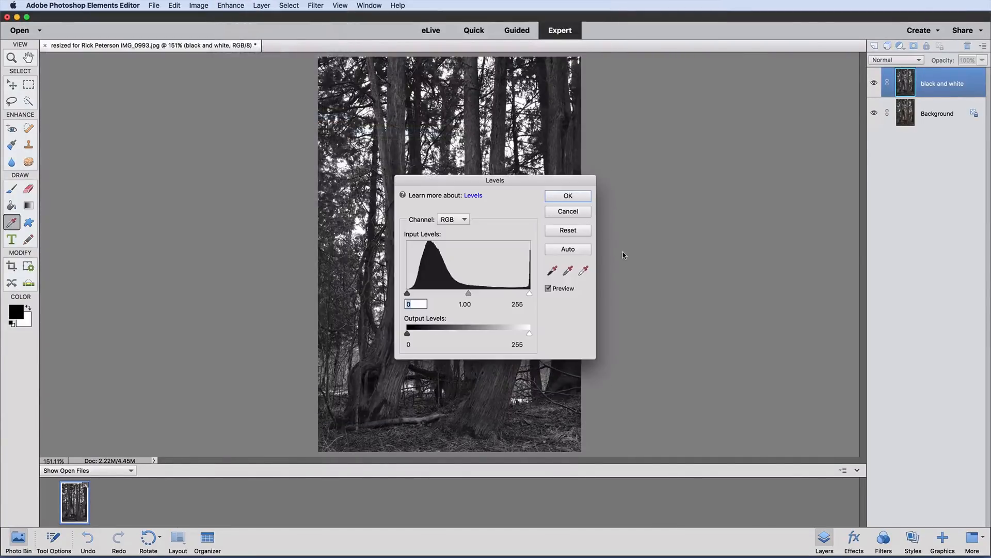
pyautogui.moveTo(531, 180); pyautogui.dragTo(751, 145)
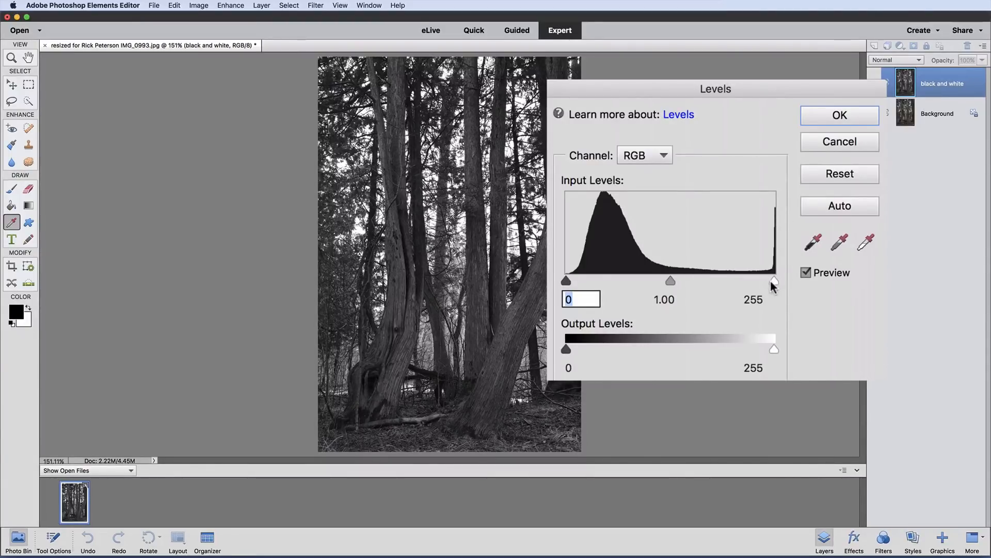
pyautogui.moveTo(771, 280); pyautogui.dragTo(770, 280)
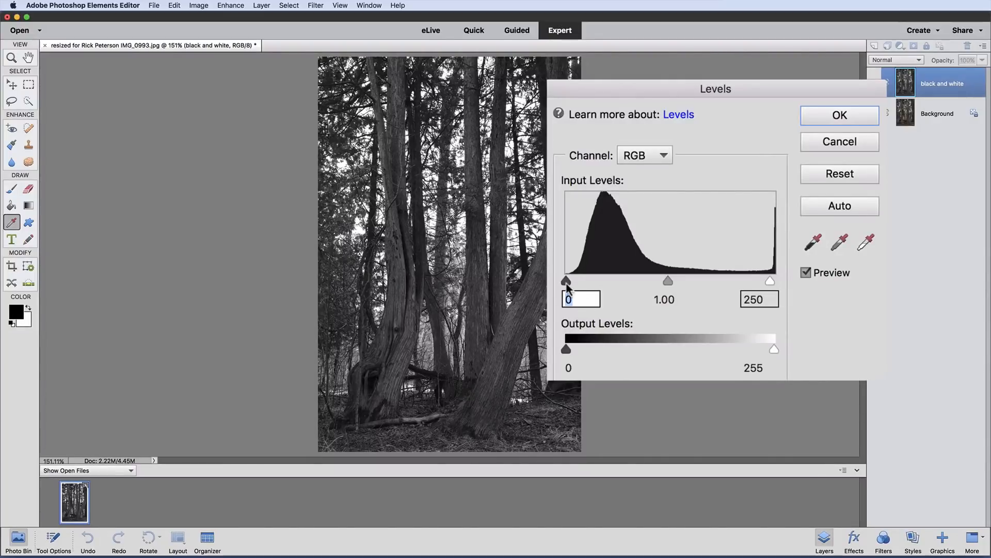
pyautogui.moveTo(566, 283); pyautogui.dragTo(587, 283)
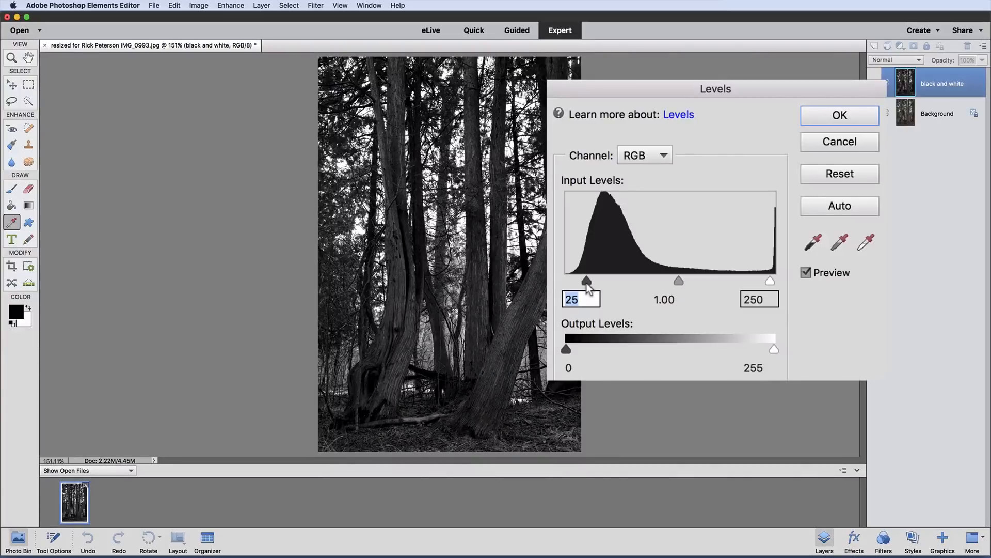
pyautogui.moveTo(587, 283); pyautogui.dragTo(657, 286)
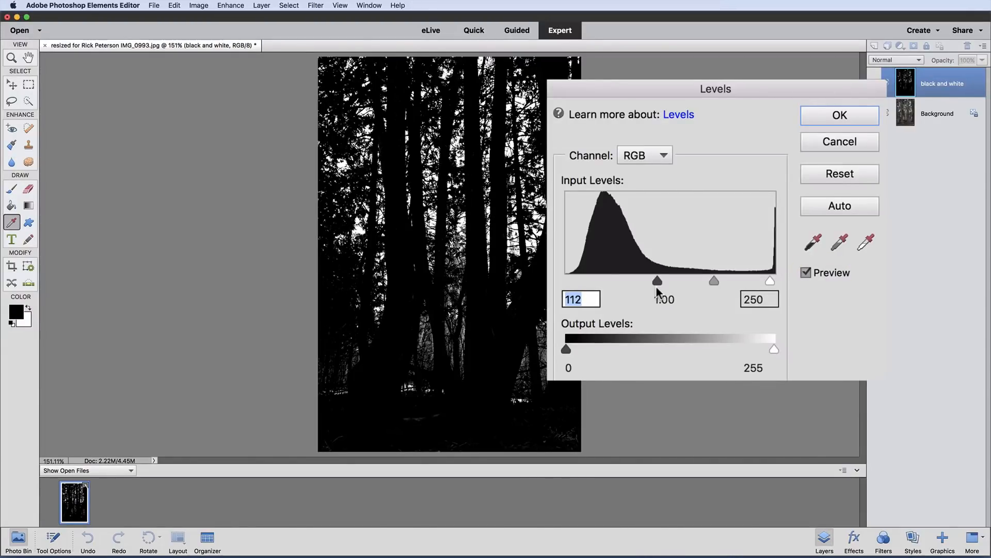
pyautogui.click(835, 118)
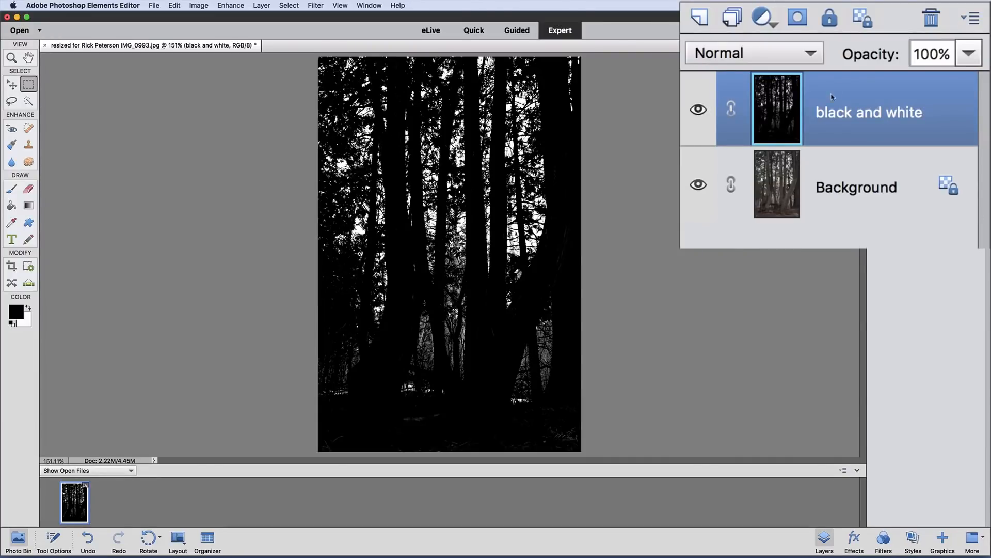
# Step: Hide the black and white layer and add a new blank layer above it
pyautogui.click(698, 109)
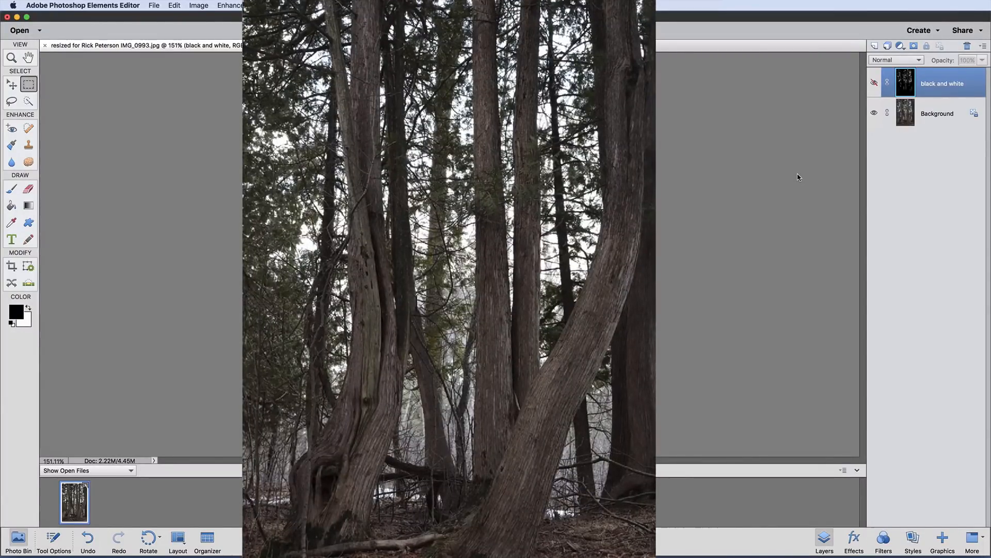
pyautogui.click(874, 46)
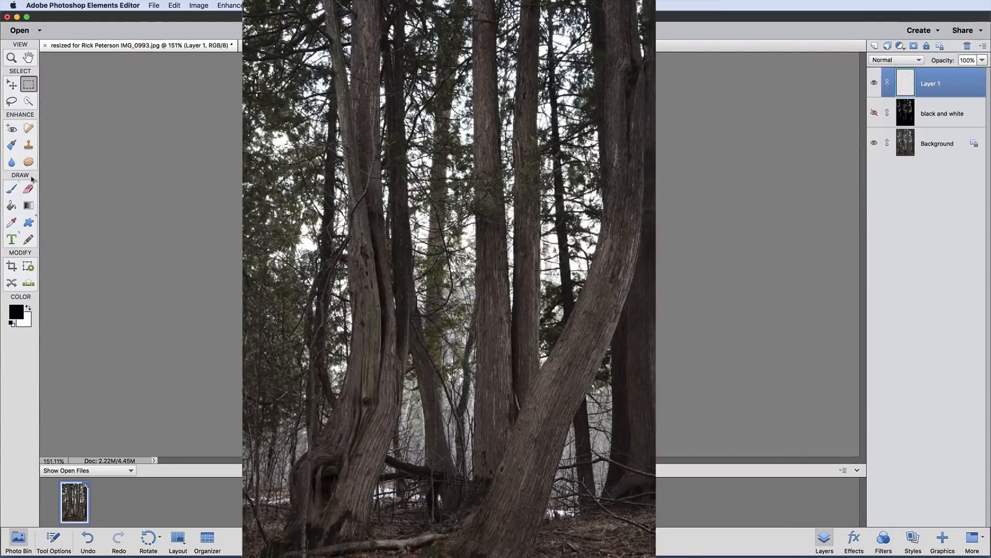
# Step: Circle the strip along the tree bases and the gap beside the leaning trunk on the blank layer with a red 4 px brush
pyautogui.click(12, 190)
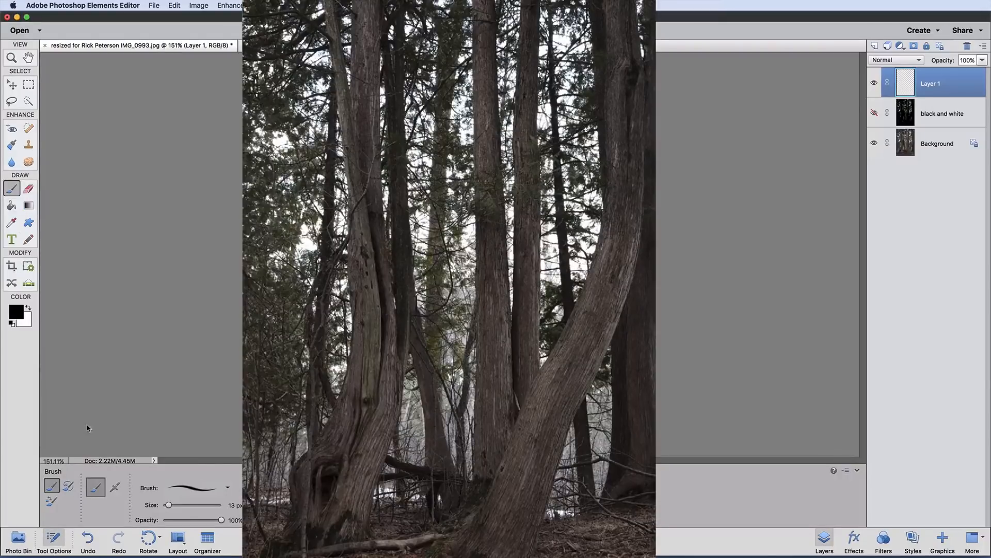
pyautogui.click(227, 487)
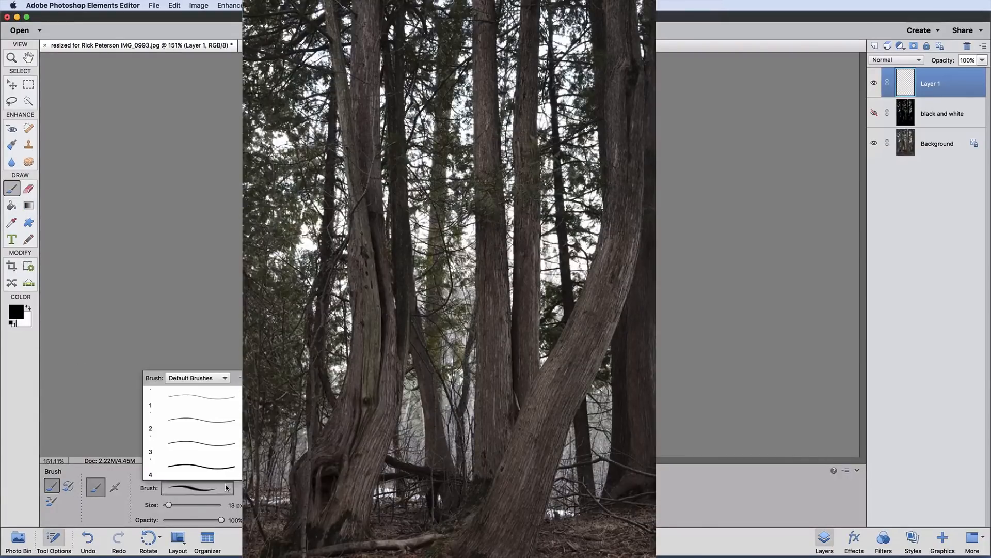
pyautogui.click(205, 467)
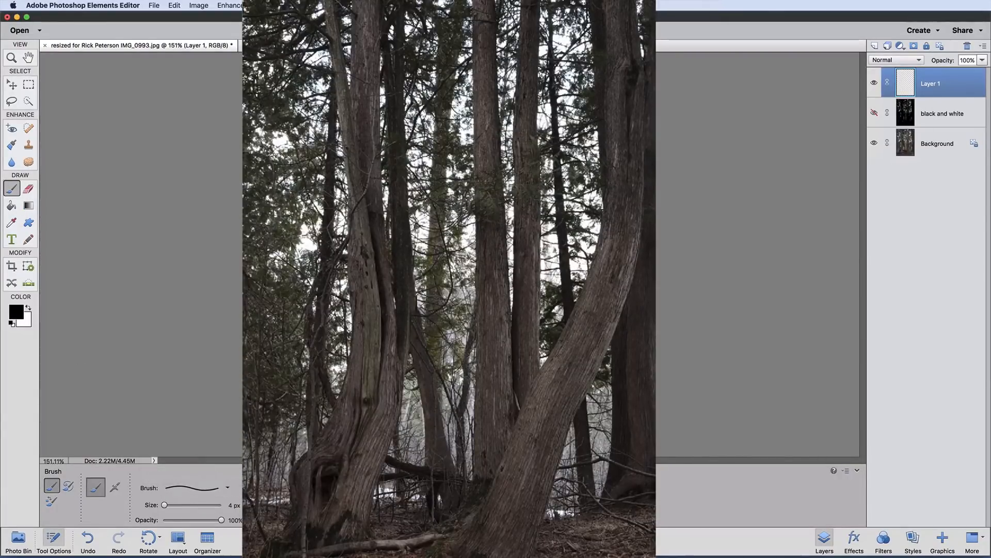
pyautogui.click(16, 312)
pyautogui.moveTo(511, 237); pyautogui.dragTo(625, 217)
pyautogui.press('Return')
pyautogui.moveTo(590, 495)
pyautogui.mouseDown()
pyautogui.moveTo(497, 460)
pyautogui.moveTo(327, 458)
pyautogui.moveTo(247, 481)
pyautogui.moveTo(340, 527)
pyautogui.moveTo(516, 543)
pyautogui.moveTo(599, 509)
pyautogui.moveTo(579, 491)
pyautogui.mouseUp()
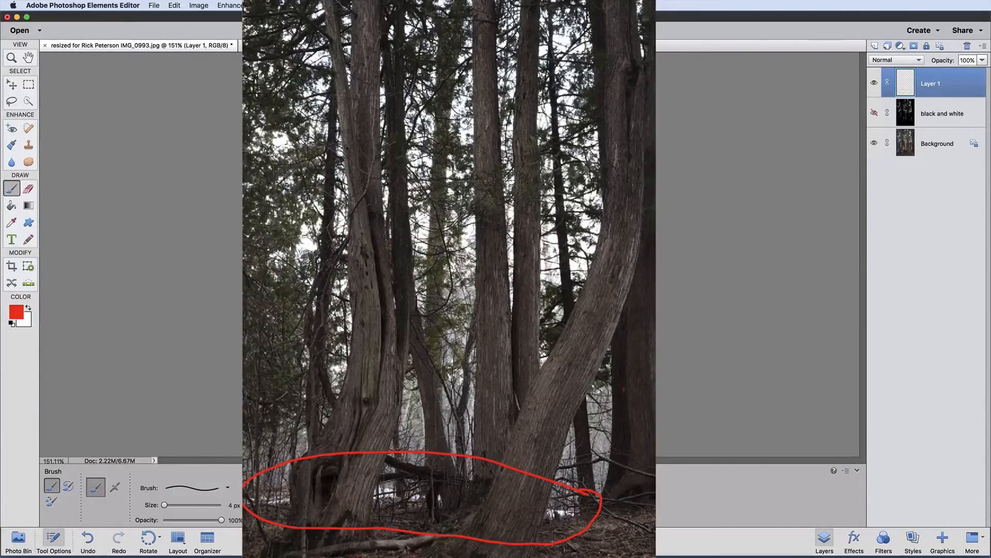
pyautogui.moveTo(624, 389)
pyautogui.mouseDown()
pyautogui.moveTo(613, 333)
pyautogui.moveTo(551, 423)
pyautogui.moveTo(534, 471)
pyautogui.moveTo(542, 530)
pyautogui.moveTo(584, 531)
pyautogui.moveTo(622, 492)
pyautogui.moveTo(626, 391)
pyautogui.mouseUp()
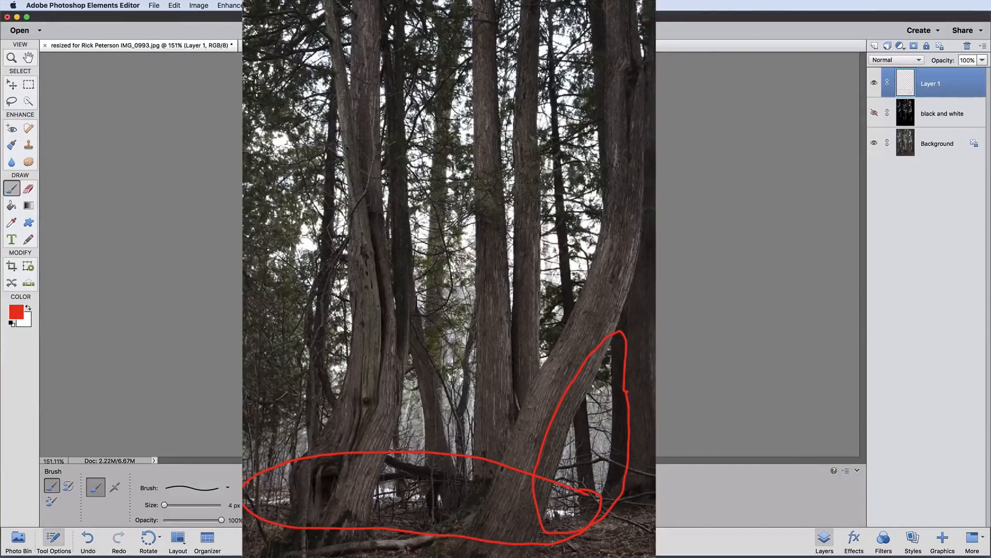
# Step: Circle the gap between the middle trunks and the undergrowth beside the leftmost trunk on Layer 1 with the red brush
pyautogui.moveTo(494, 310)
pyautogui.mouseDown()
pyautogui.moveTo(487, 290)
pyautogui.moveTo(450, 267)
pyautogui.moveTo(432, 268)
pyautogui.moveTo(403, 302)
pyautogui.moveTo(369, 455)
pyautogui.moveTo(397, 486)
pyautogui.moveTo(476, 490)
pyautogui.moveTo(494, 427)
pyautogui.moveTo(492, 314)
pyautogui.mouseUp()
pyautogui.moveTo(338, 408)
pyautogui.mouseDown()
pyautogui.moveTo(311, 370)
pyautogui.moveTo(274, 377)
pyautogui.moveTo(243, 413)
pyautogui.mouseUp()
pyautogui.moveTo(256, 516)
pyautogui.mouseDown()
pyautogui.moveTo(336, 455)
pyautogui.moveTo(339, 407)
pyautogui.mouseUp()
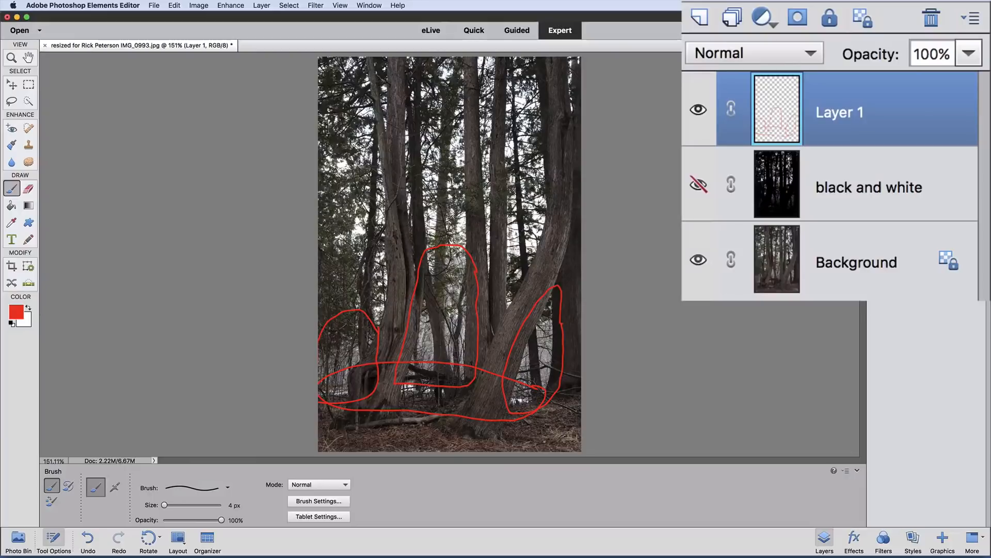
# Step: Show the black and white layer, hide the red markings, and lasso everything below a wavy line above the marked areas
pyautogui.click(874, 112)
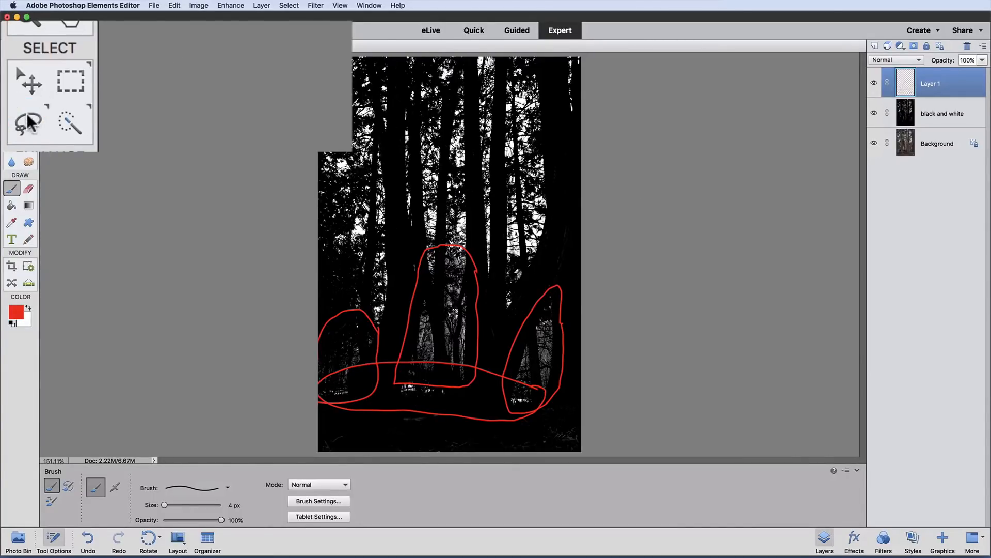
pyautogui.click(12, 102)
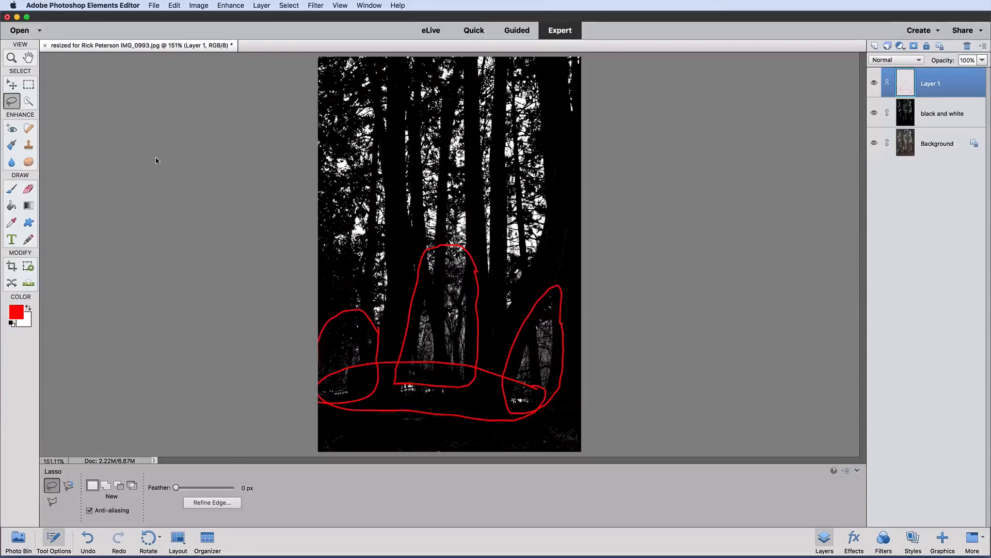
pyautogui.click(874, 82)
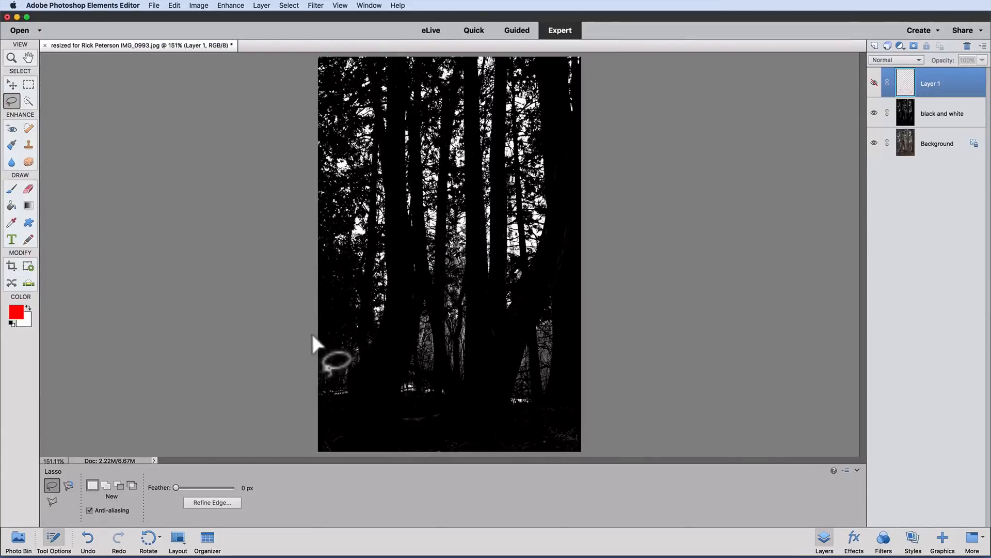
pyautogui.moveTo(338, 324)
pyautogui.mouseDown()
pyautogui.moveTo(409, 303)
pyautogui.moveTo(417, 287)
pyautogui.moveTo(432, 296)
pyautogui.moveTo(444, 254)
pyautogui.moveTo(471, 258)
pyautogui.moveTo(486, 316)
pyautogui.moveTo(508, 313)
pyautogui.moveTo(542, 281)
pyautogui.moveTo(593, 283)
pyautogui.moveTo(588, 455)
pyautogui.moveTo(311, 452)
pyautogui.moveTo(314, 346)
pyautogui.mouseUp()
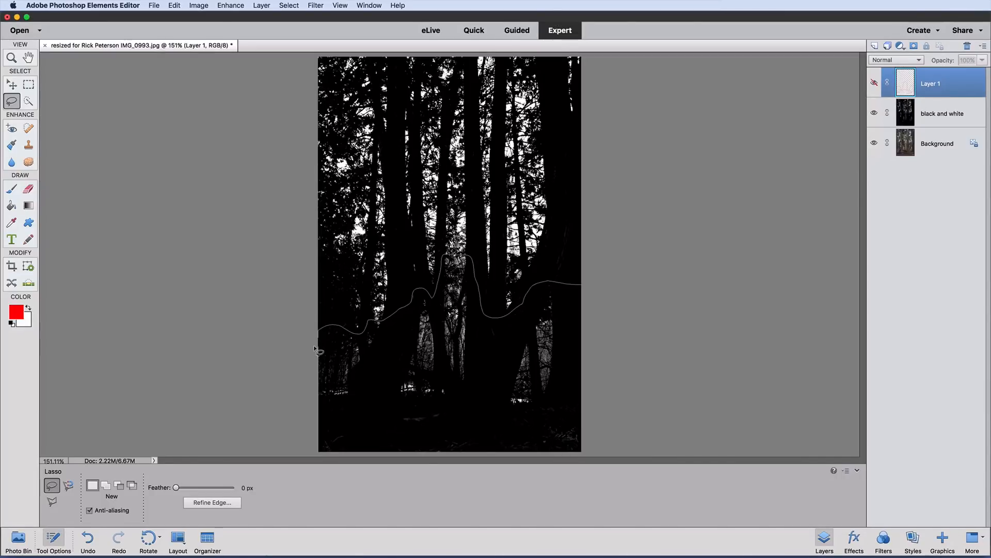
pyautogui.moveTo(314, 350); pyautogui.dragTo(315, 351)
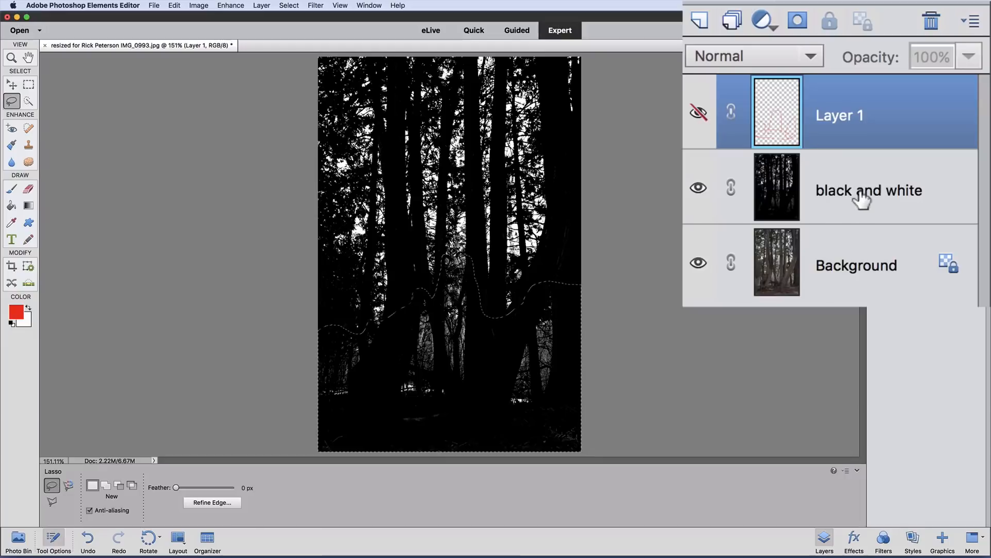
# Step: Fill the selected lower area of the black and white layer with Black at 100% opacity and deselect it
pyautogui.click(862, 201)
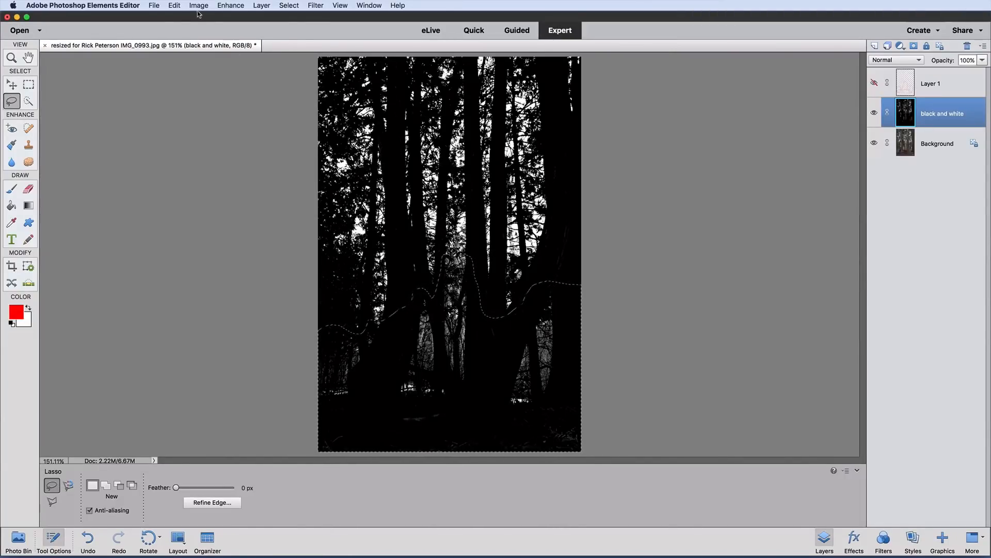
pyautogui.click(174, 5)
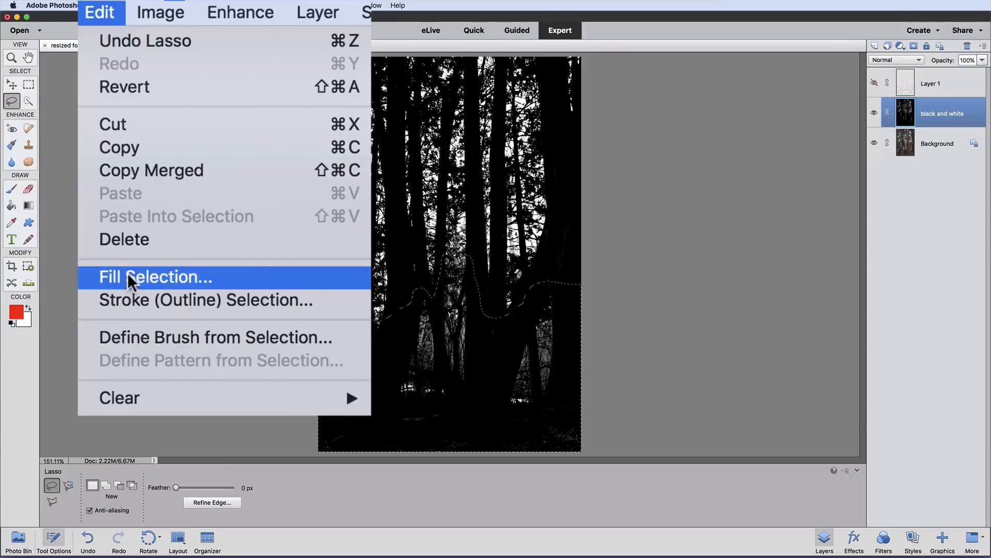
pyautogui.click(157, 274)
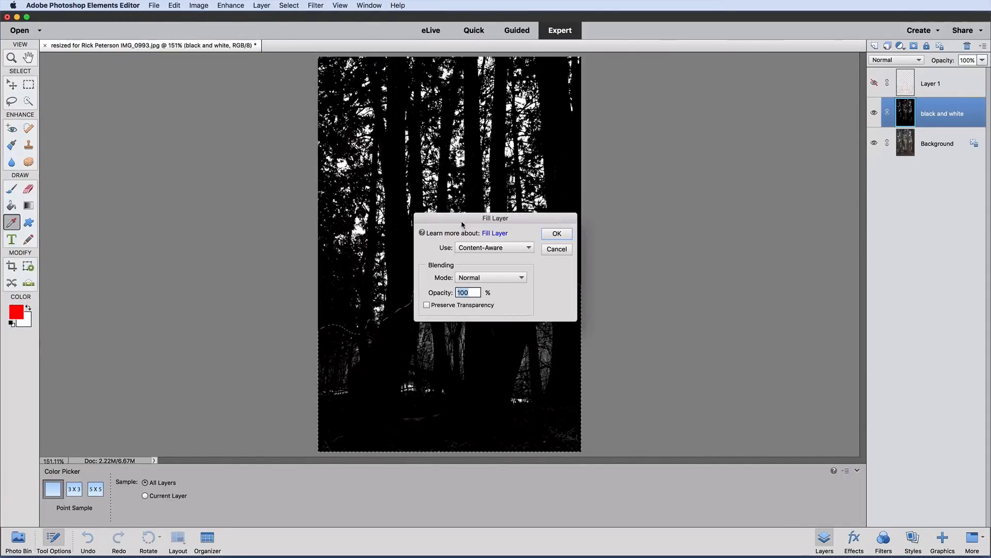
pyautogui.moveTo(462, 224); pyautogui.dragTo(643, 180)
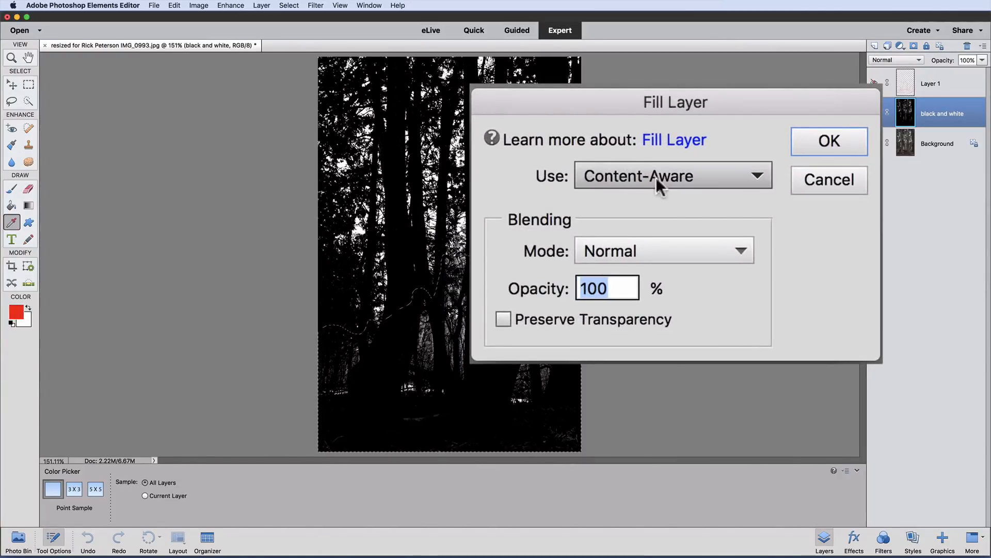
pyautogui.click(727, 169)
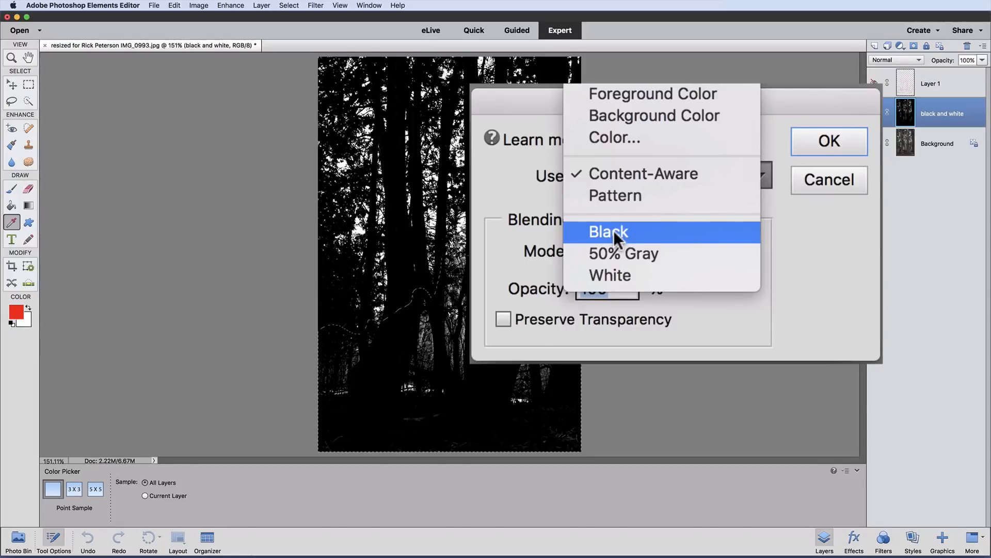
pyautogui.click(640, 230)
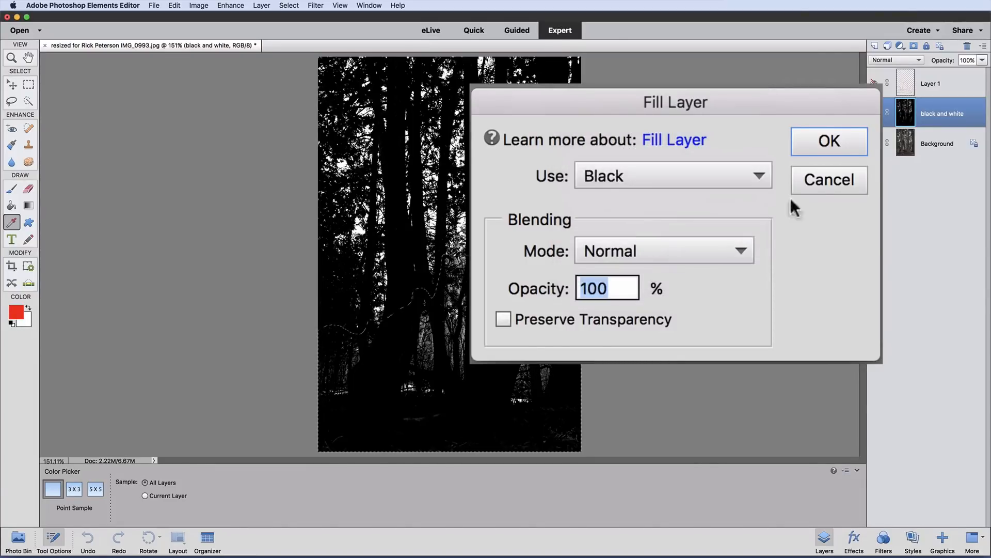
pyautogui.click(832, 141)
pyautogui.press('l')
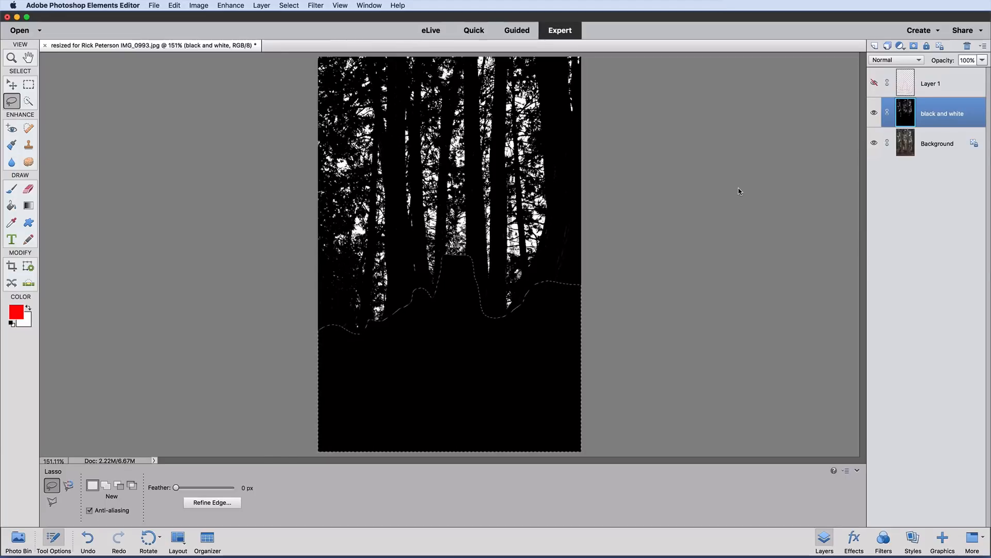
pyautogui.press('super+d')
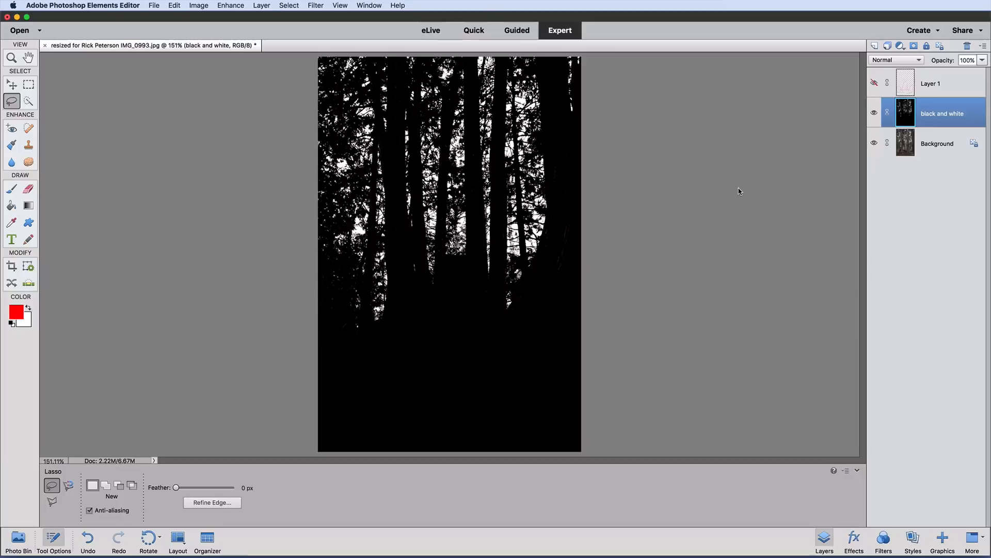
# Step: Copy the entire contents of the black and white layer and hide that layer
pyautogui.press('super+a')
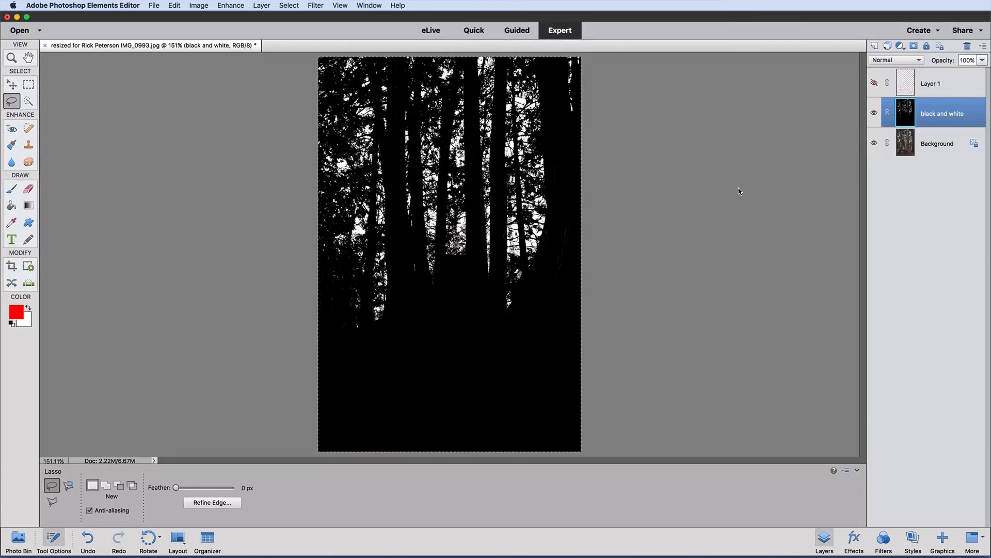
pyautogui.press('super+c')
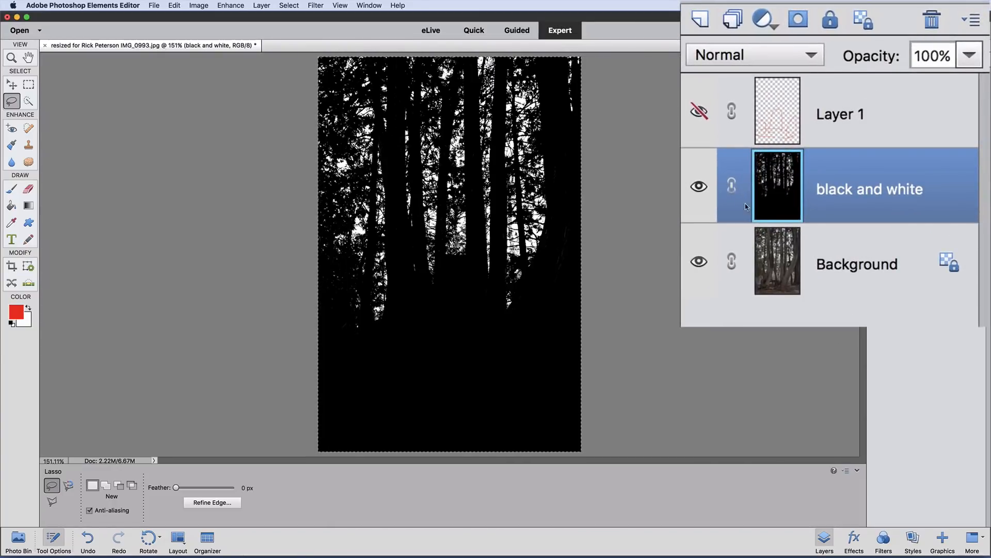
pyautogui.click(699, 187)
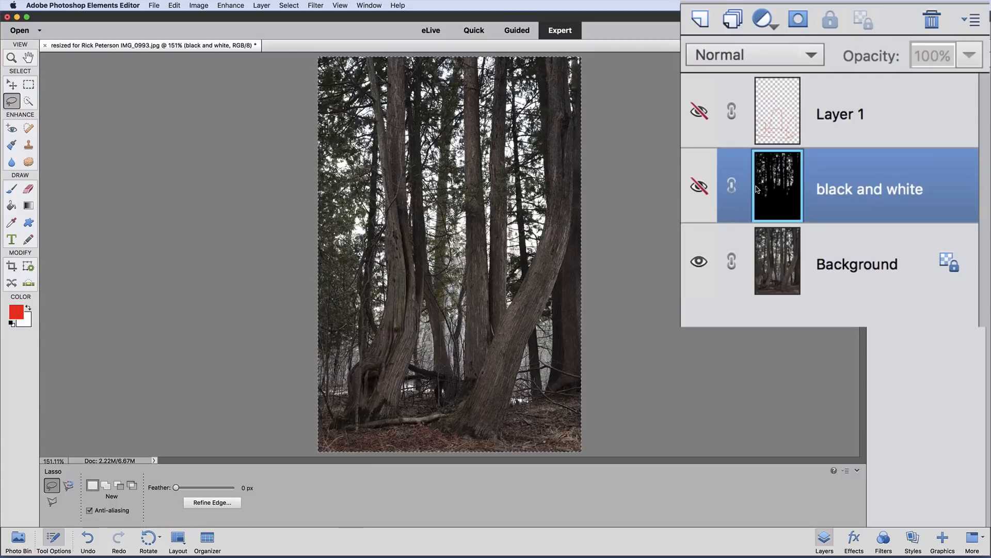
# Step: Duplicate the Background layer's full image to a new layer and add a layer mask to the copy
pyautogui.click(845, 268)
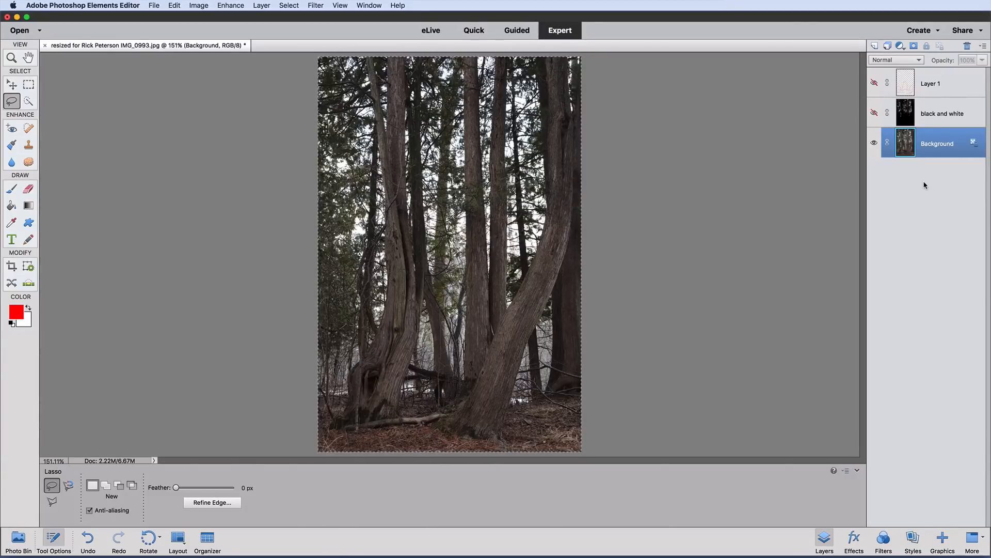
pyautogui.press('super+j')
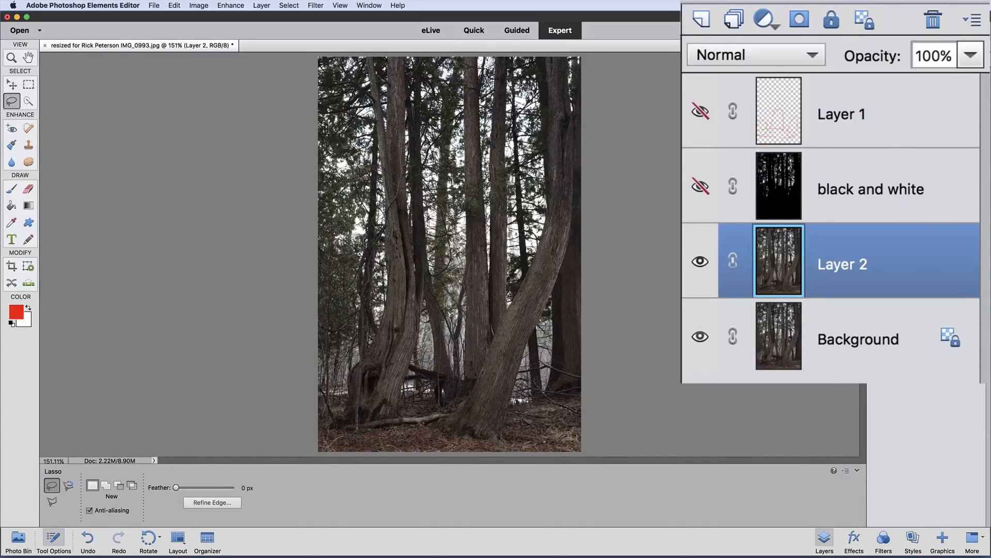
pyautogui.click(800, 20)
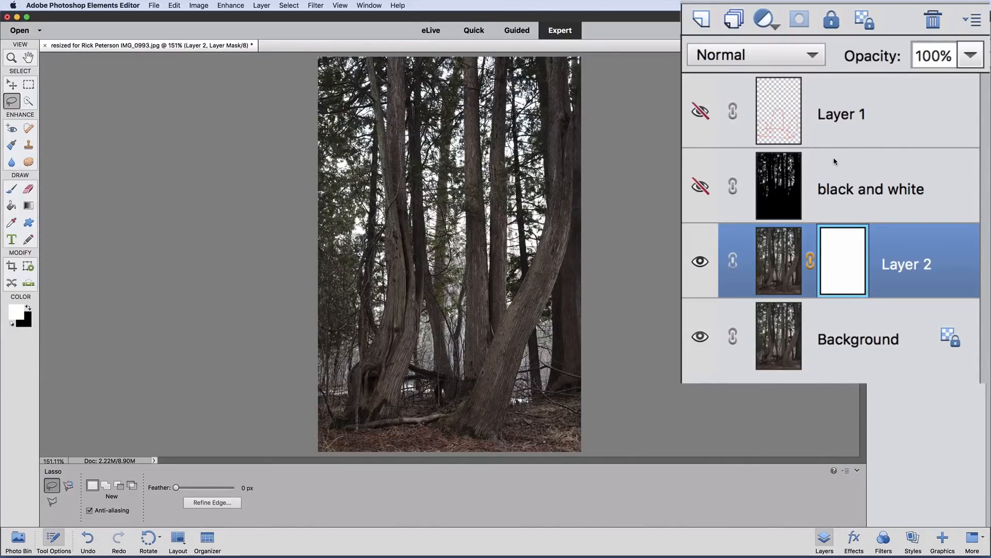
# Step: Paste the copied black and white image into Layer 2's mask, return to the normal image view and deselect
pyautogui.press('alt')
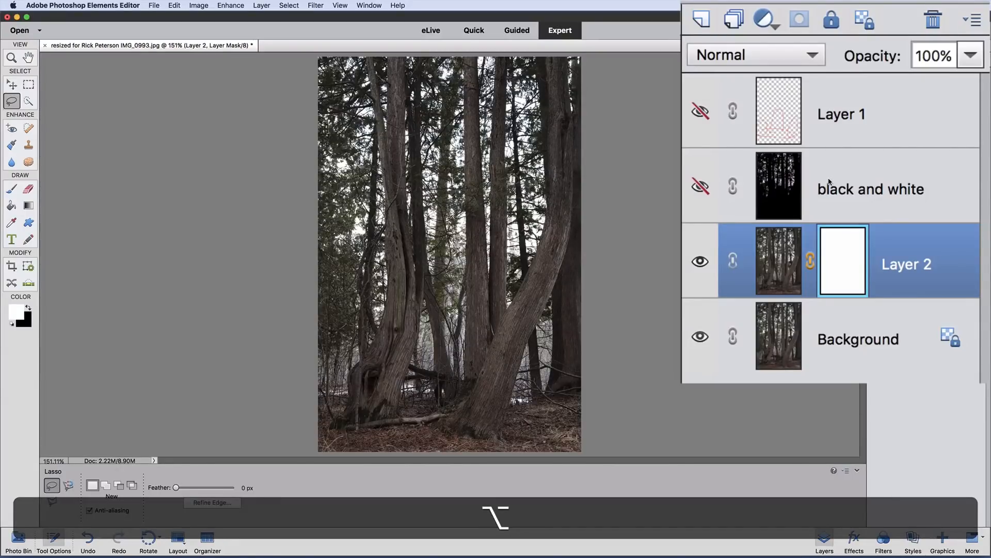
pyautogui.keyDown('alt'); pyautogui.click(847, 268); pyautogui.keyUp('alt')
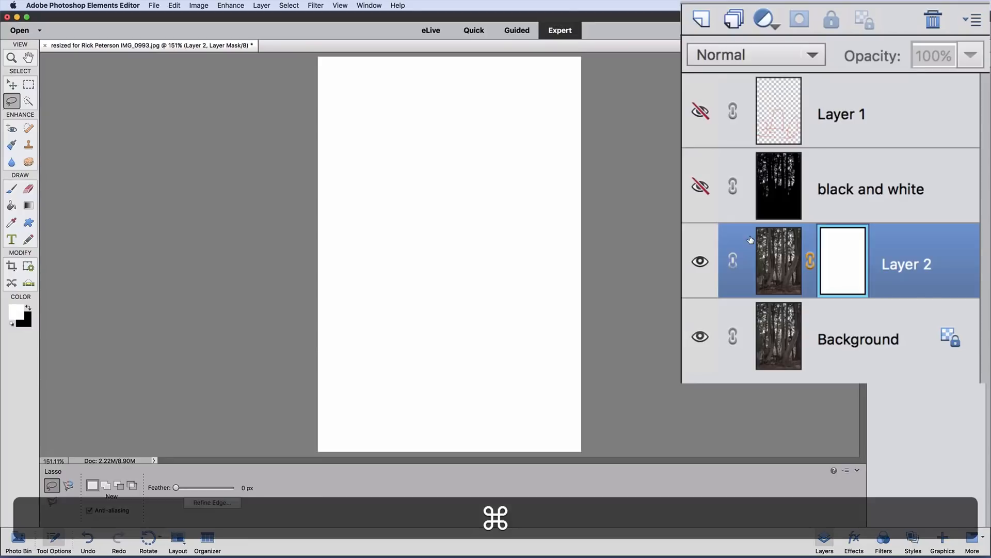
pyautogui.press('super+v')
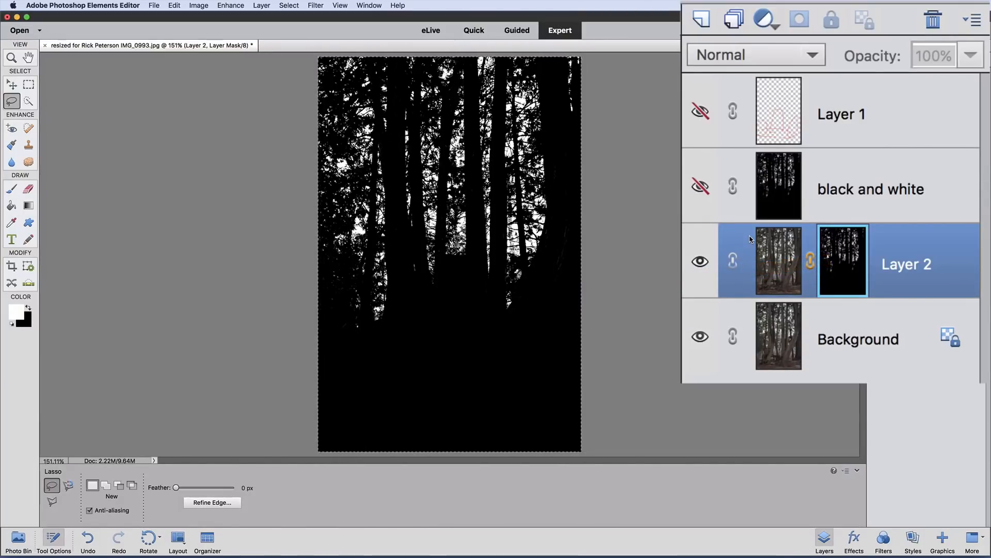
pyautogui.press('alt')
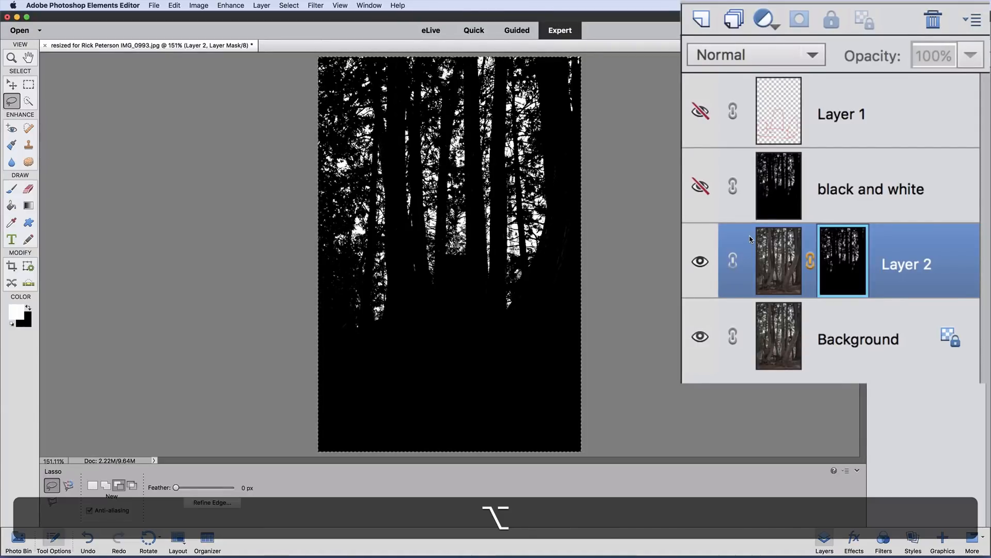
pyautogui.keyDown('alt'); pyautogui.click(851, 284); pyautogui.keyUp('alt')
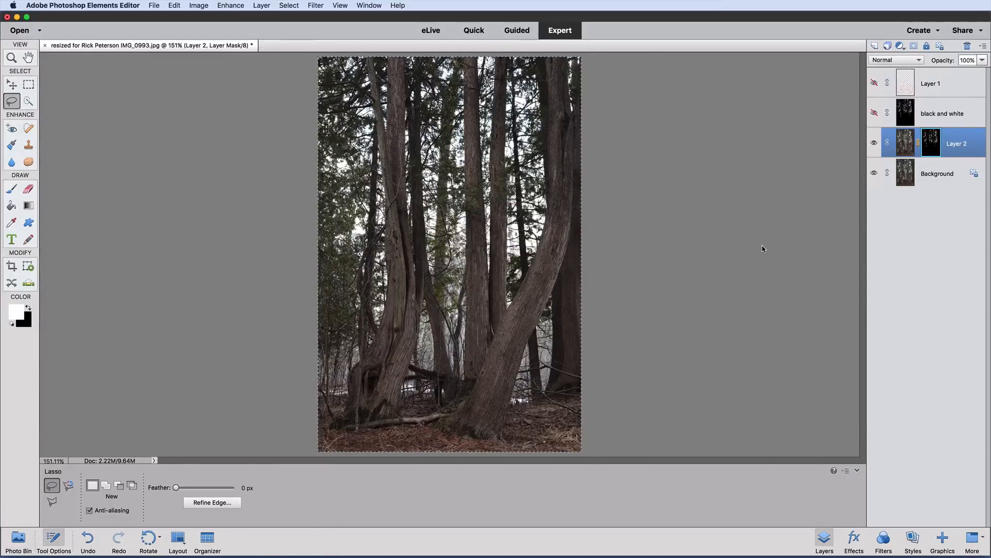
pyautogui.press('super+d')
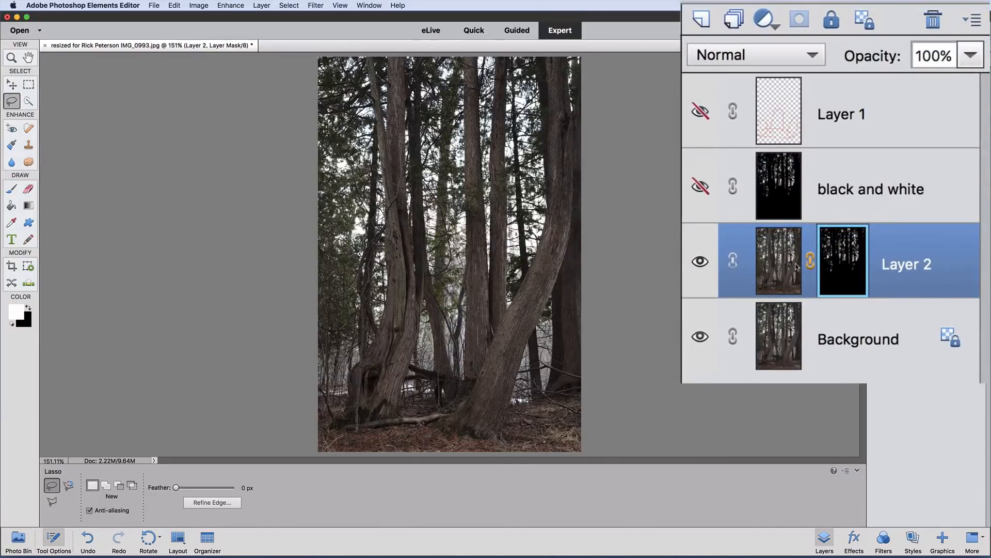
# Step: Hide the Background layer and invert Layer 2's mask
pyautogui.click(874, 172)
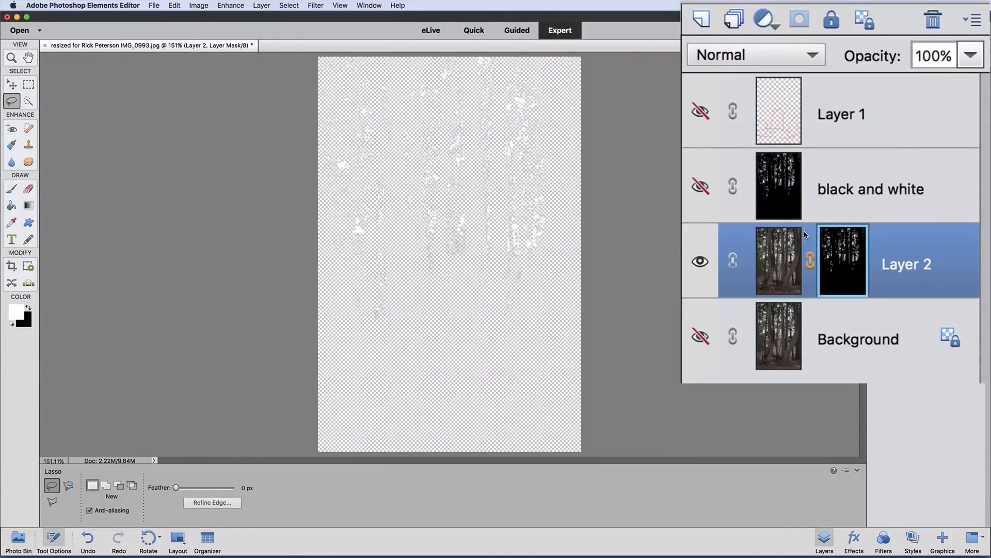
pyautogui.press('super+i')
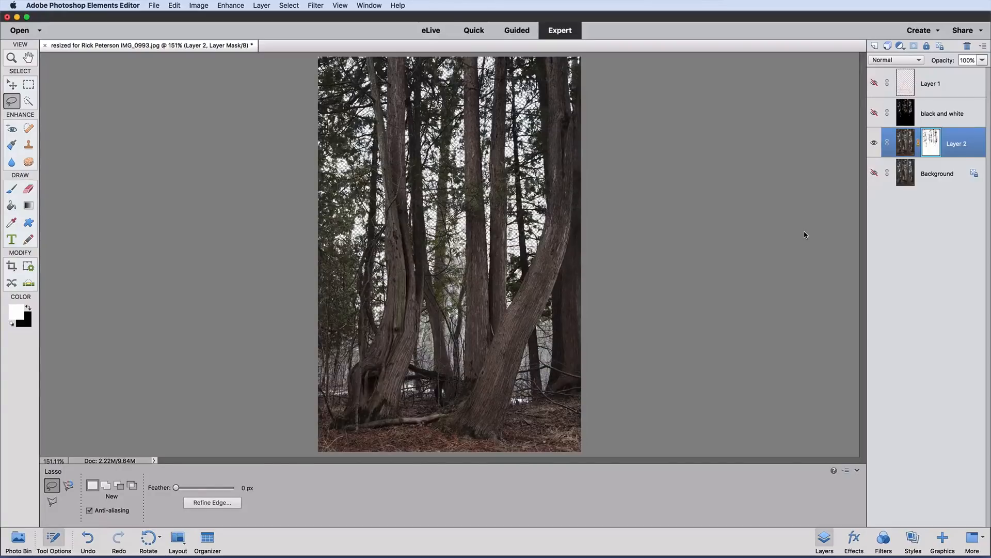
# Step: Place sky_1.jpg from the Desktop into the forest image
pyautogui.click(156, 6)
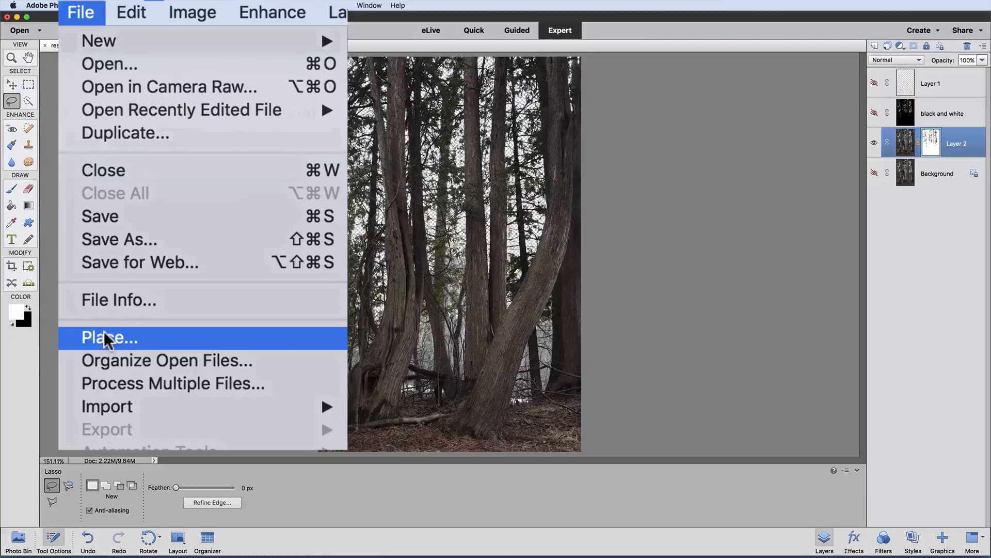
pyautogui.click(106, 338)
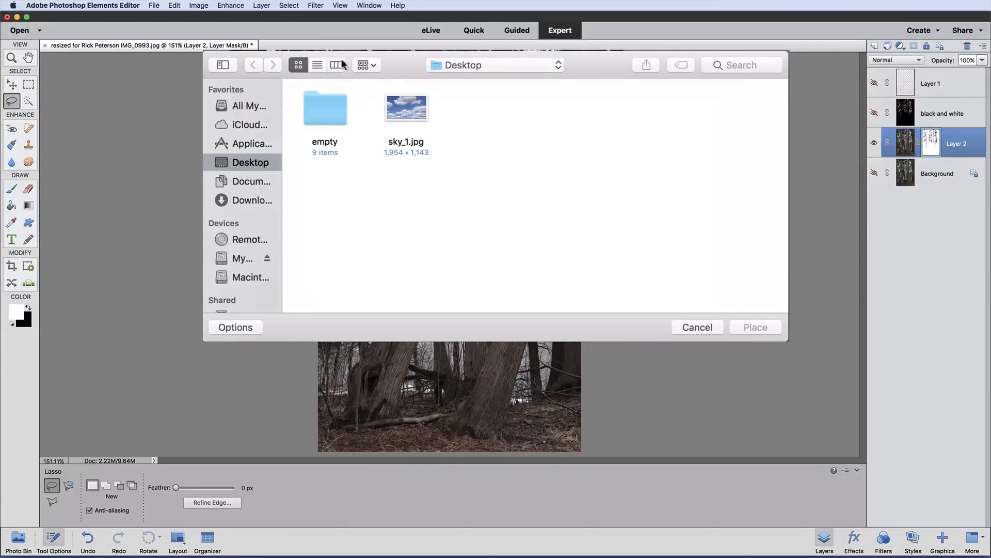
pyautogui.click(408, 111)
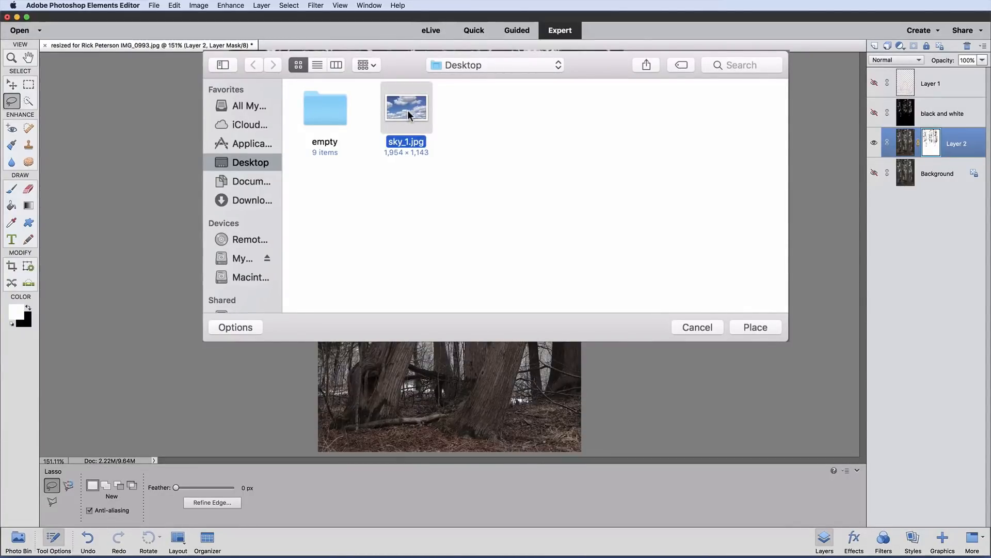
pyautogui.click(756, 327)
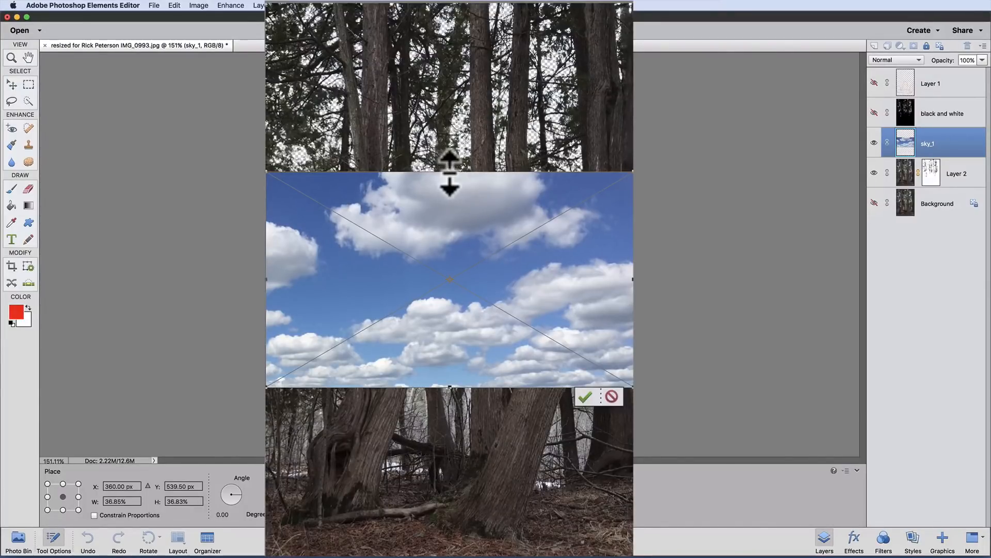
# Step: Enlarge the placed sky to about 51% width and 66% height over the upper forest, shift it slightly right and commit the placement
pyautogui.moveTo(450, 172); pyautogui.dragTo(455, 5)
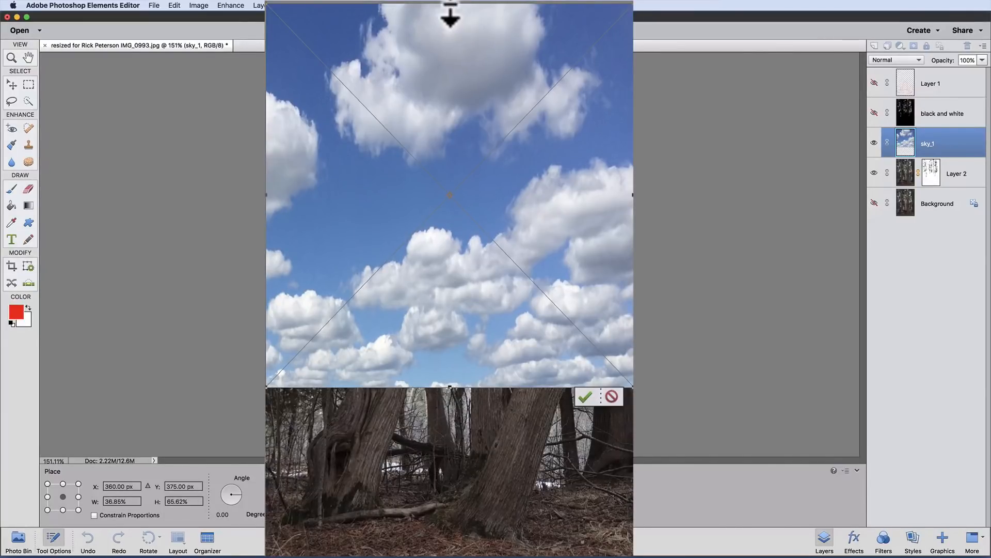
pyautogui.moveTo(450, 15); pyautogui.dragTo(440, 143)
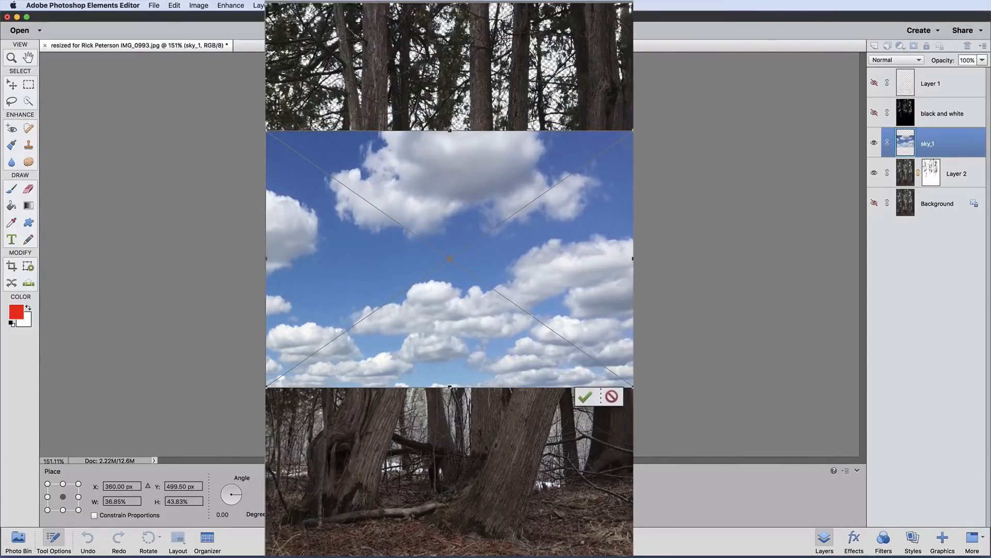
pyautogui.moveTo(267, 131); pyautogui.dragTo(213, 59)
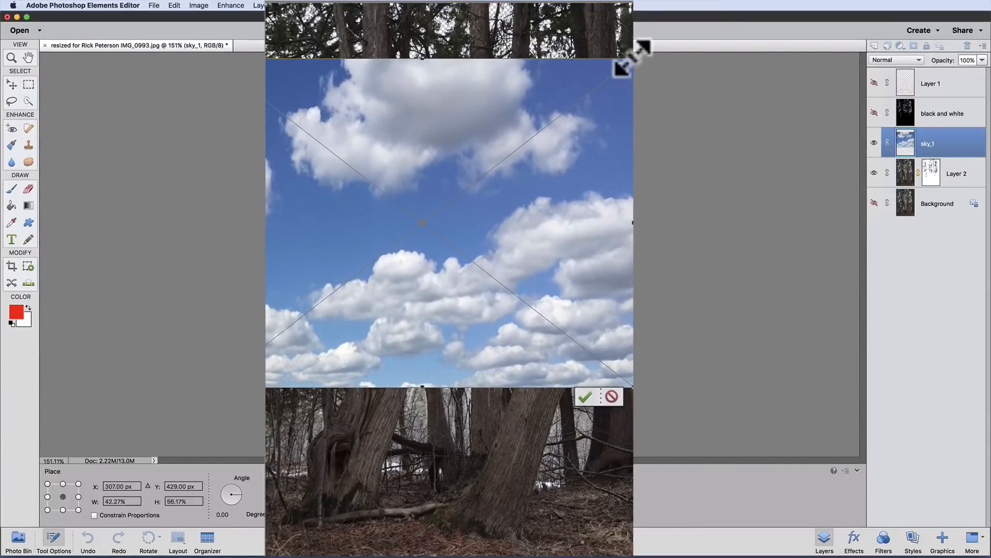
pyautogui.moveTo(632, 59); pyautogui.dragTo(696, 31)
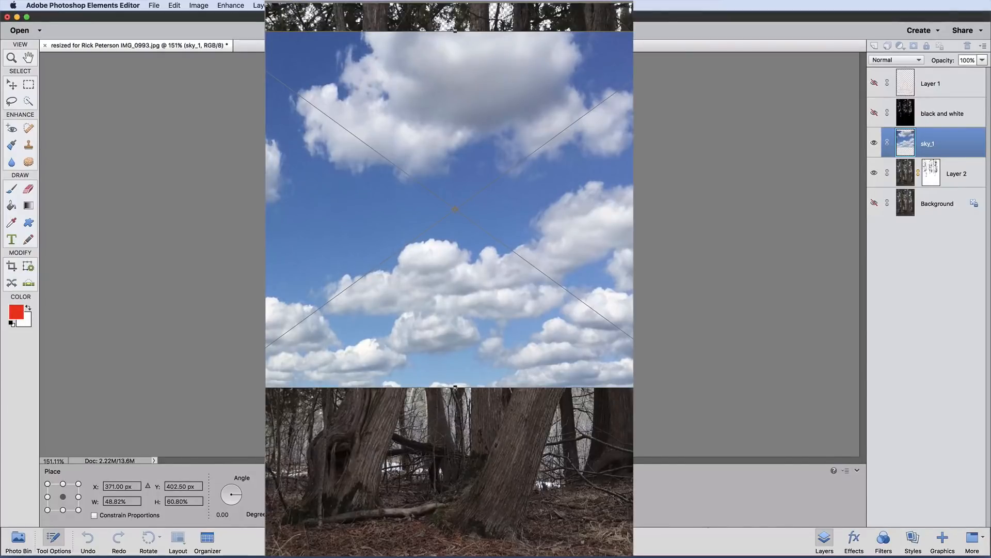
pyautogui.moveTo(213, 31); pyautogui.dragTo(196, 4)
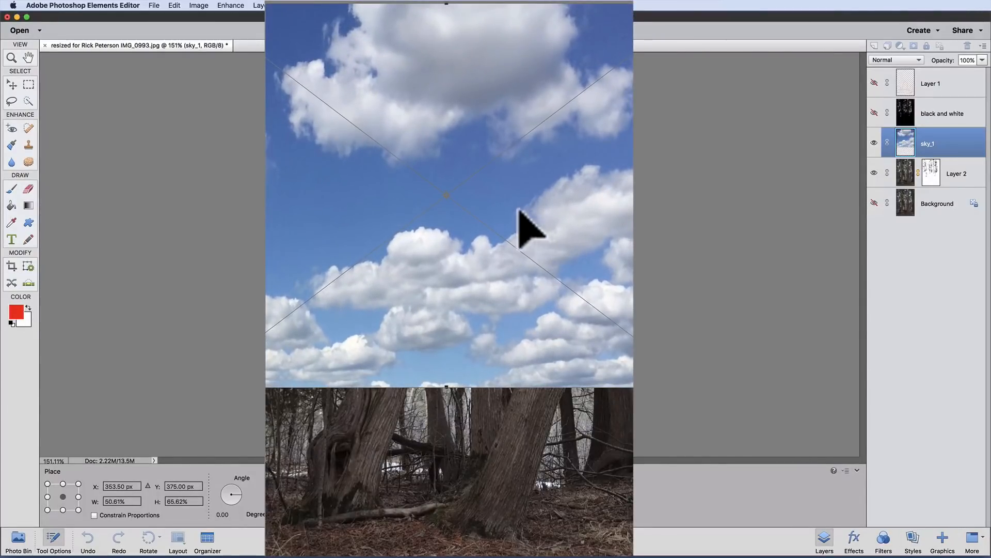
pyautogui.moveTo(516, 210); pyautogui.dragTo(562, 215)
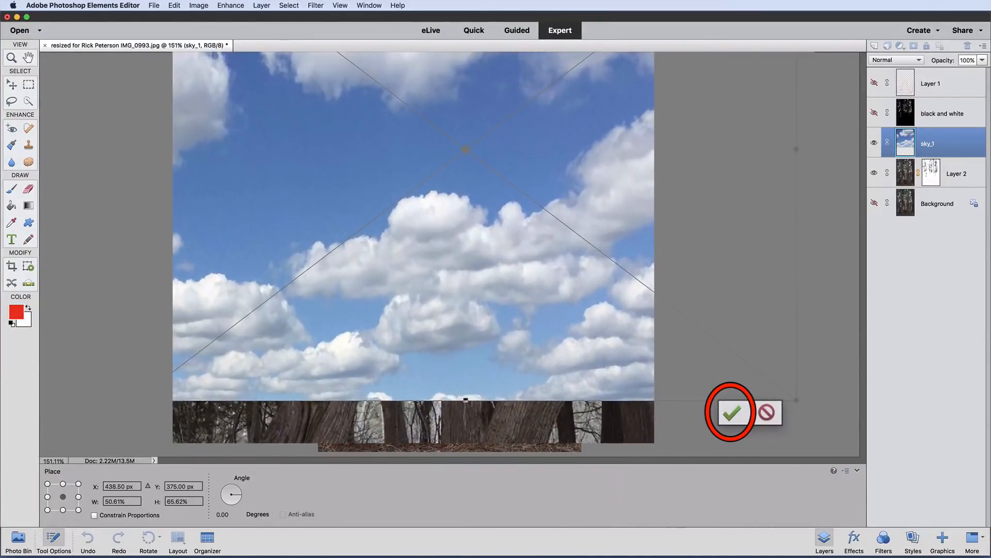
pyautogui.click(730, 412)
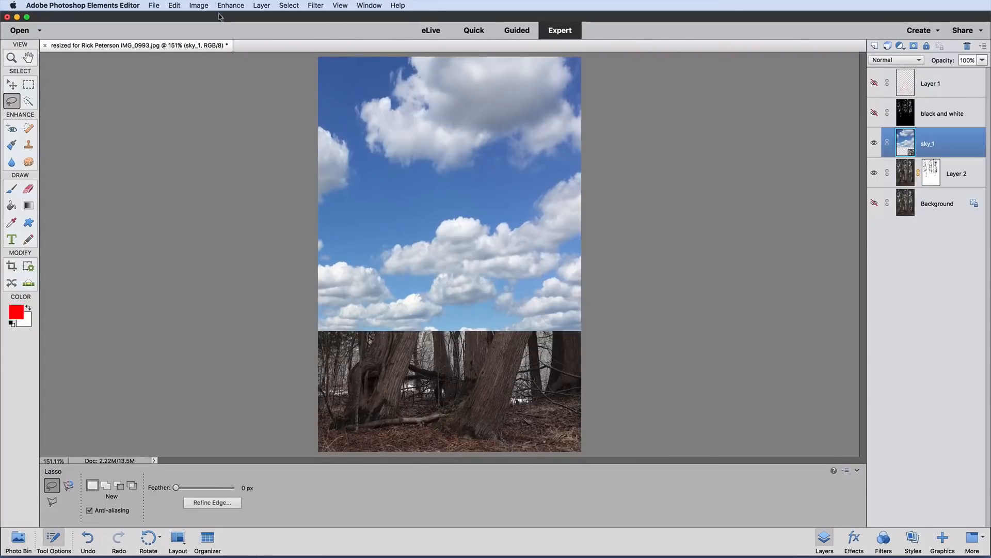
# Step: Simplify the sky_1 layer and move it below Layer 2 in the layer stack
pyautogui.click(262, 5)
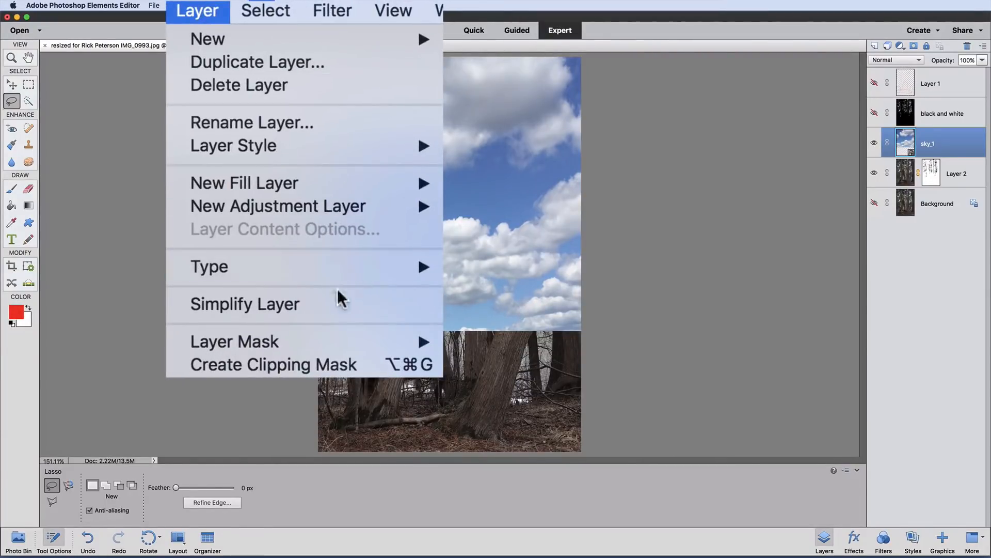
pyautogui.click(302, 304)
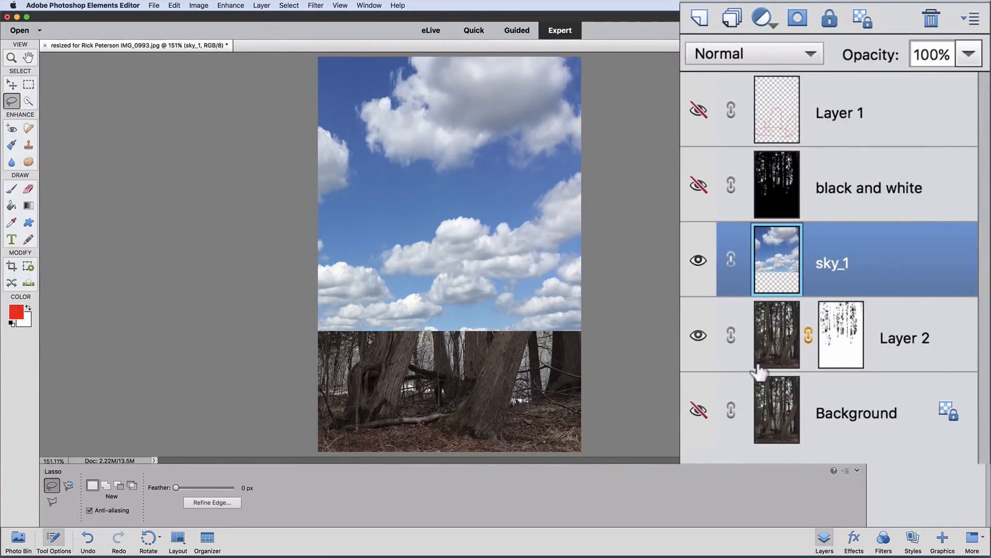
pyautogui.moveTo(831, 264); pyautogui.dragTo(815, 353)
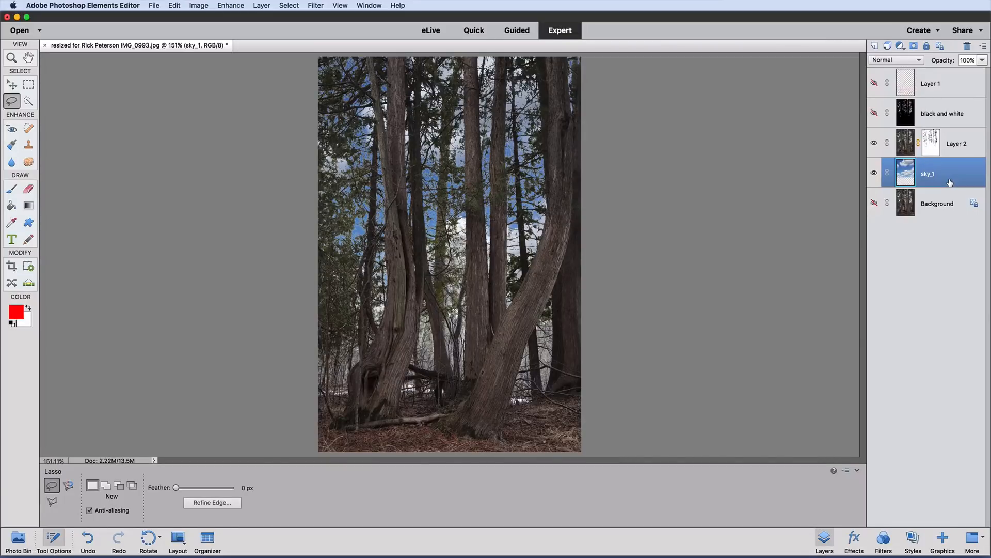
# Step: Set Layer 2's blend mode to Darker Color to remove the light fringes around the branches
pyautogui.press('super')
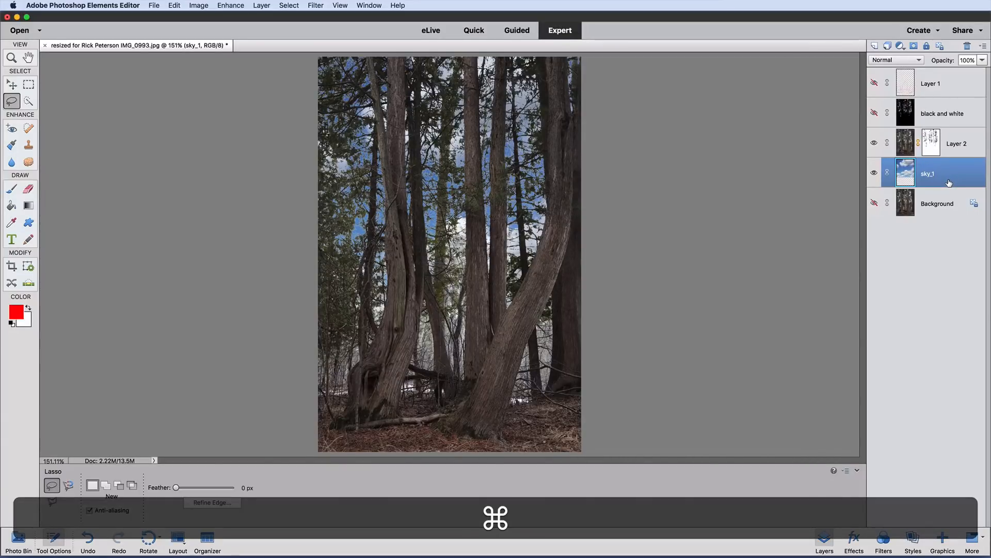
pyautogui.press('super+equal')
pyautogui.press('super+equal')
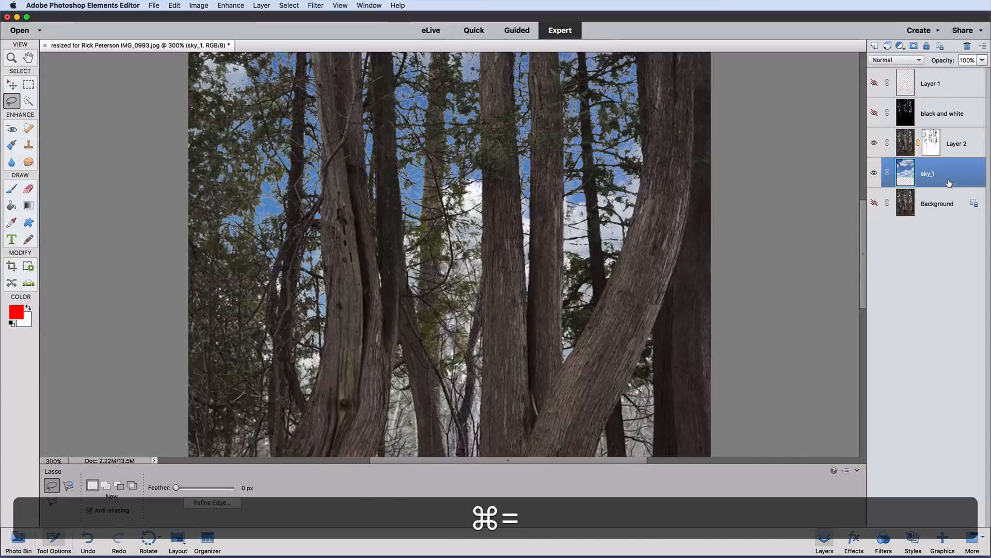
pyautogui.press('space')
pyautogui.moveTo(411, 194); pyautogui.dragTo(468, 380)
pyautogui.moveTo(510, 225); pyautogui.dragTo(496, 217)
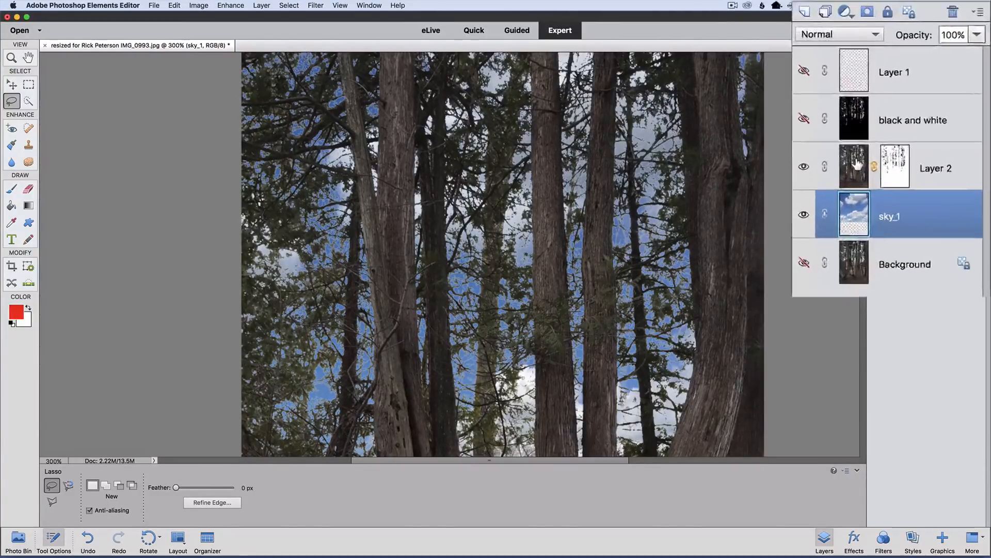
pyautogui.click(907, 142)
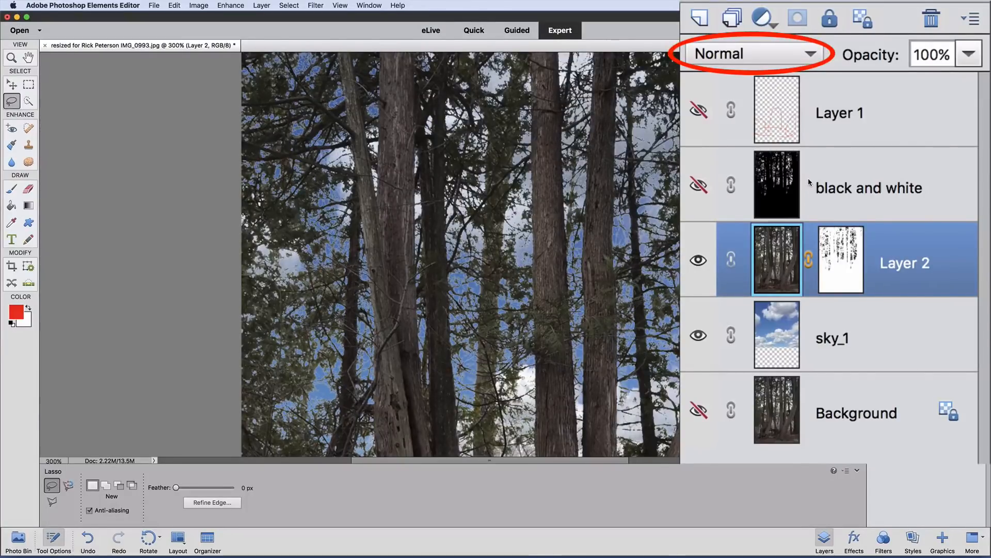
pyautogui.click(775, 52)
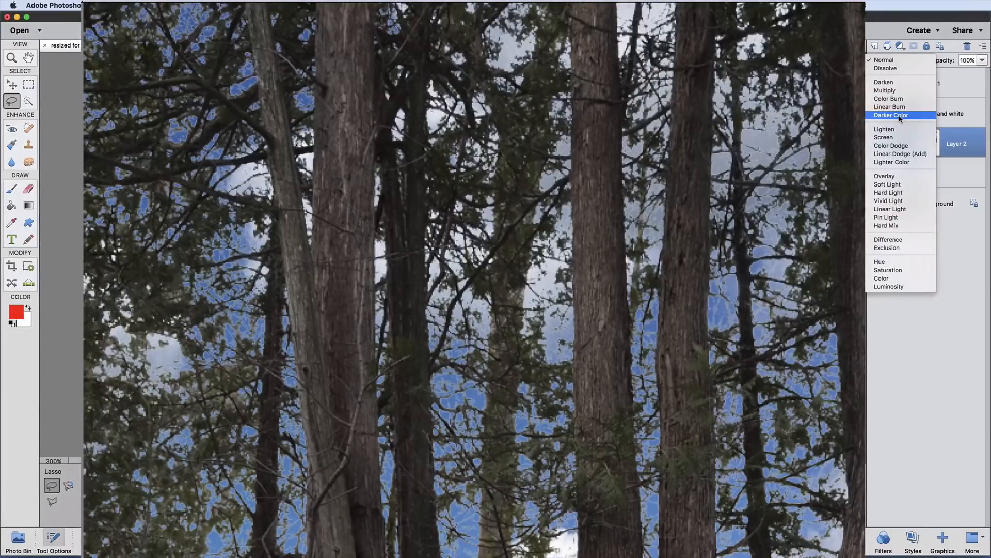
pyautogui.click(900, 117)
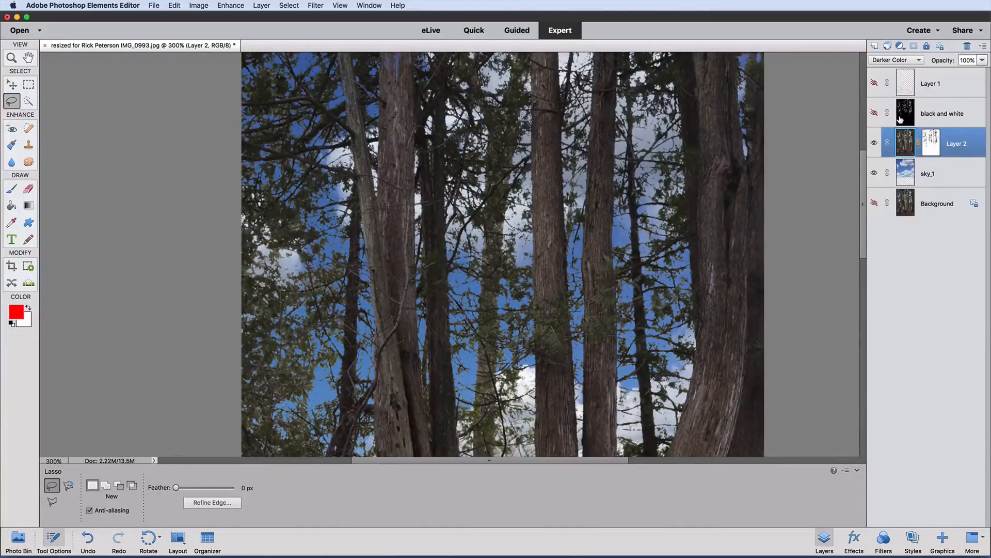
# Step: Show Layer 1, circle the trunk spots where sky bleeds through with the red Brush, and hide the layer again
pyautogui.click(903, 85)
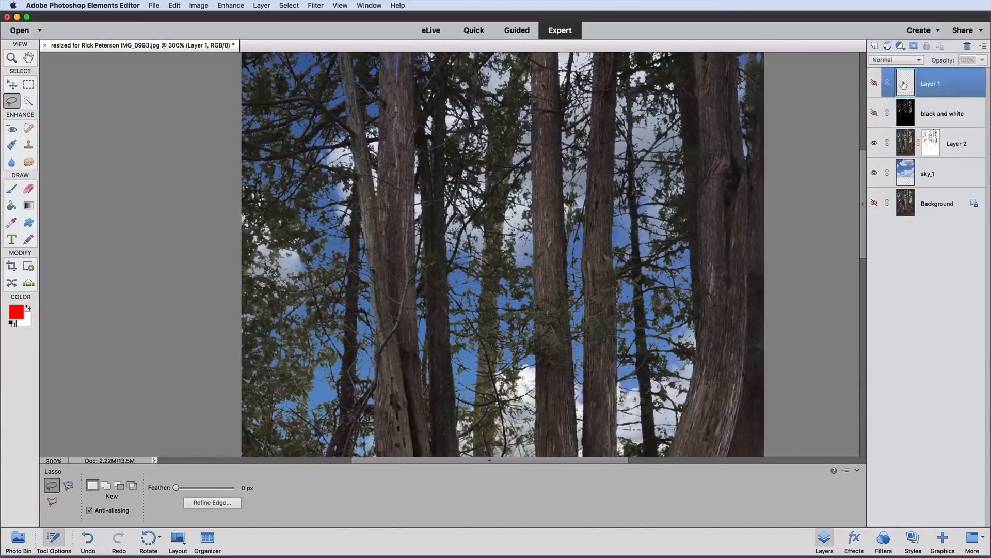
pyautogui.click(874, 83)
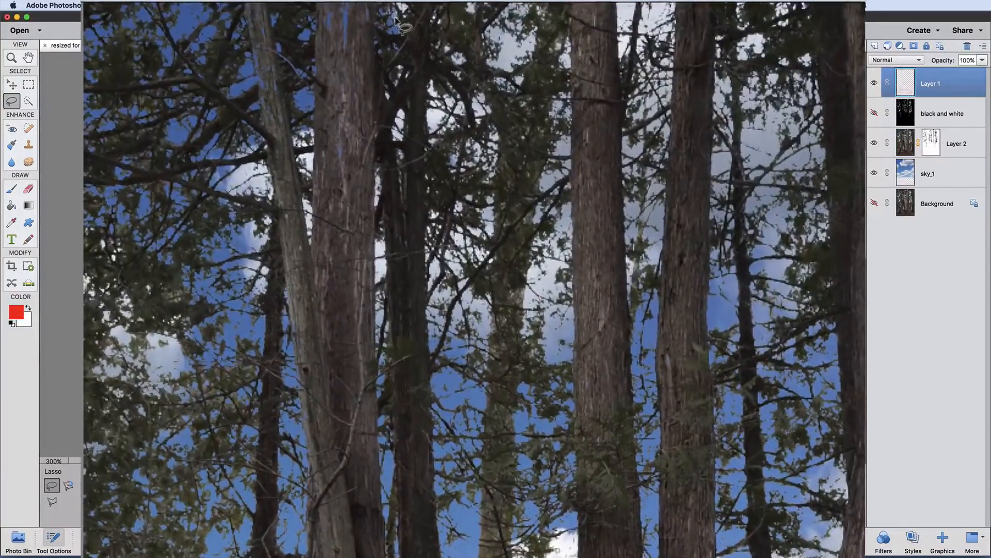
pyautogui.click(11, 188)
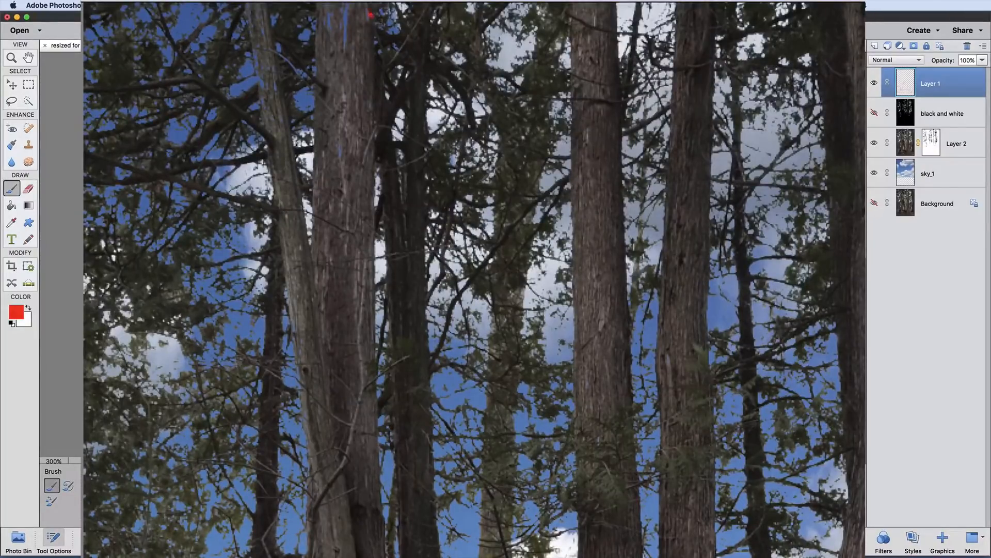
pyautogui.moveTo(370, 14)
pyautogui.mouseDown()
pyautogui.moveTo(348, 4)
pyautogui.moveTo(318, 16)
pyautogui.moveTo(332, 168)
pyautogui.moveTo(352, 172)
pyautogui.moveTo(352, 142)
pyautogui.moveTo(324, 133)
pyautogui.mouseUp()
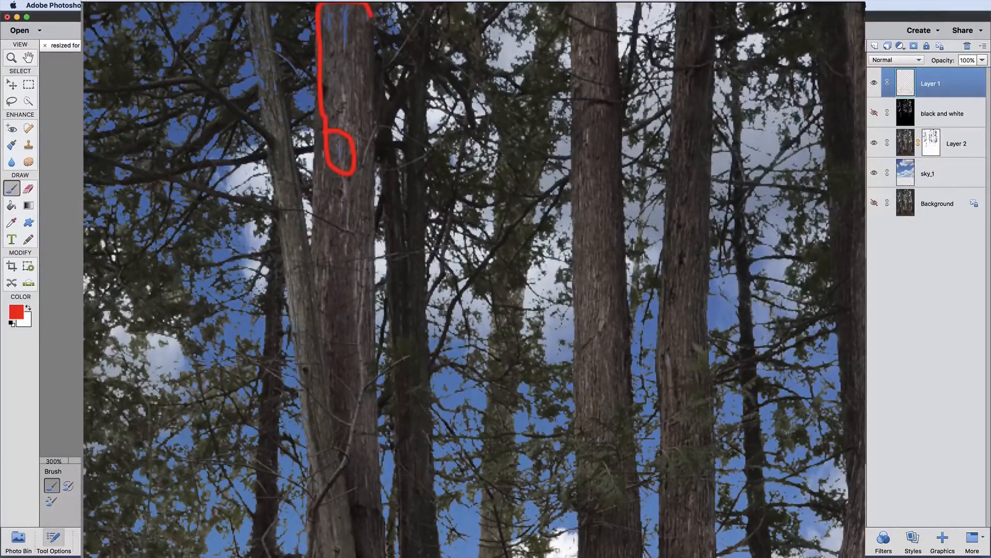
pyautogui.moveTo(371, 15)
pyautogui.mouseDown()
pyautogui.moveTo(377, 30)
pyautogui.moveTo(360, 54)
pyautogui.moveTo(326, 57)
pyautogui.mouseUp()
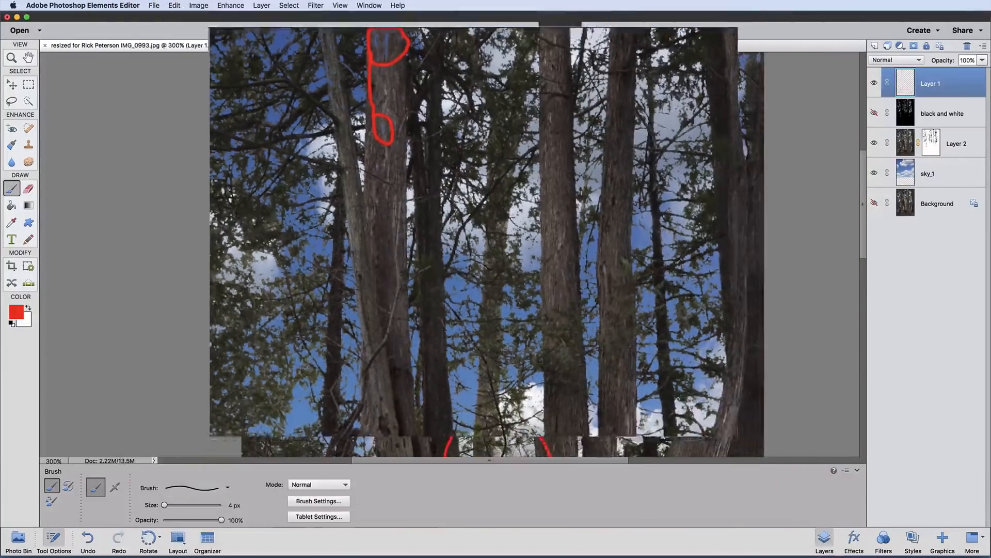
pyautogui.moveTo(546, 271)
pyautogui.mouseDown()
pyautogui.moveTo(548, 322)
pyautogui.moveTo(545, 268)
pyautogui.mouseUp()
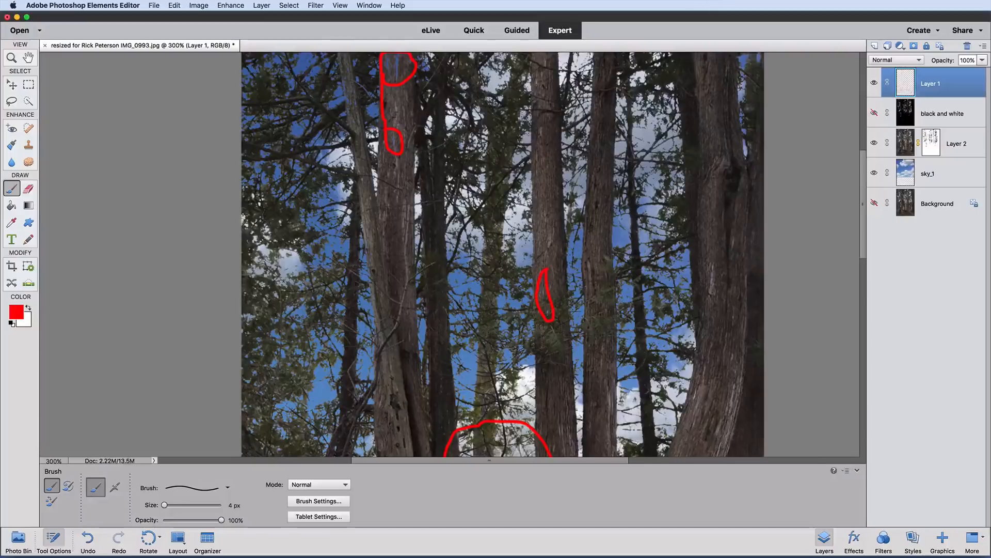
pyautogui.moveTo(723, 256)
pyautogui.mouseDown()
pyautogui.moveTo(719, 298)
pyautogui.moveTo(708, 300)
pyautogui.moveTo(707, 260)
pyautogui.moveTo(723, 258)
pyautogui.moveTo(742, 242)
pyautogui.mouseUp()
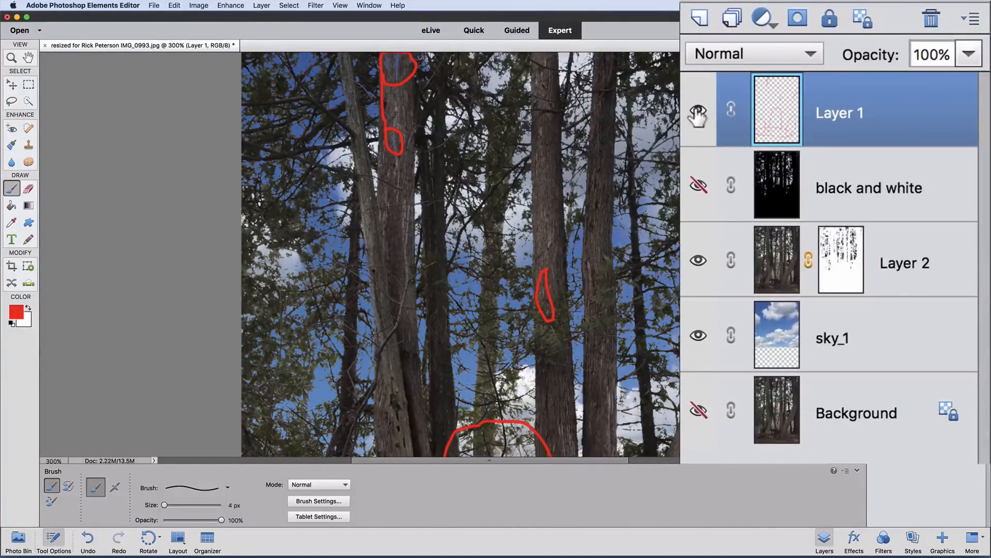
pyautogui.click(699, 115)
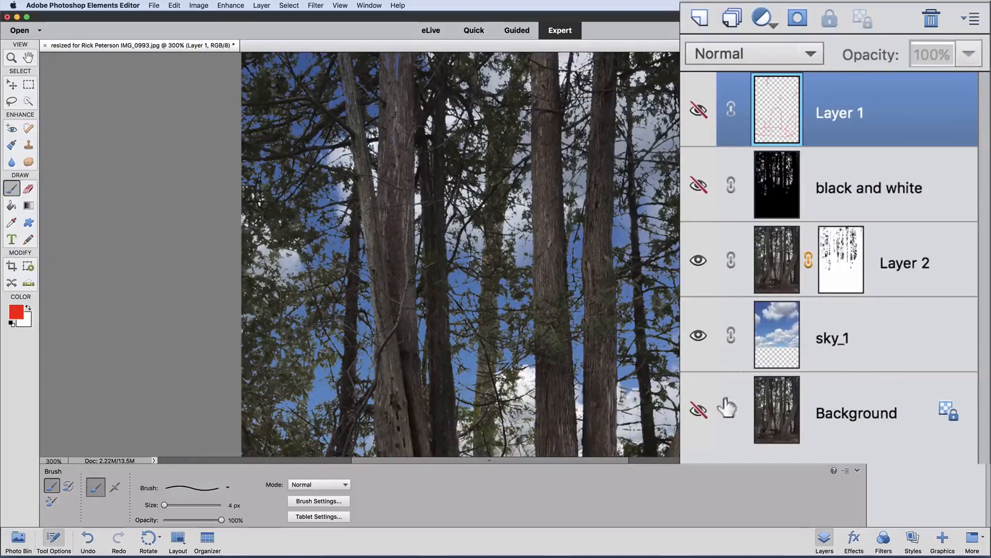
# Step: Add a layer mask to the sky_1 layer and make black the foreground color
pyautogui.click(822, 351)
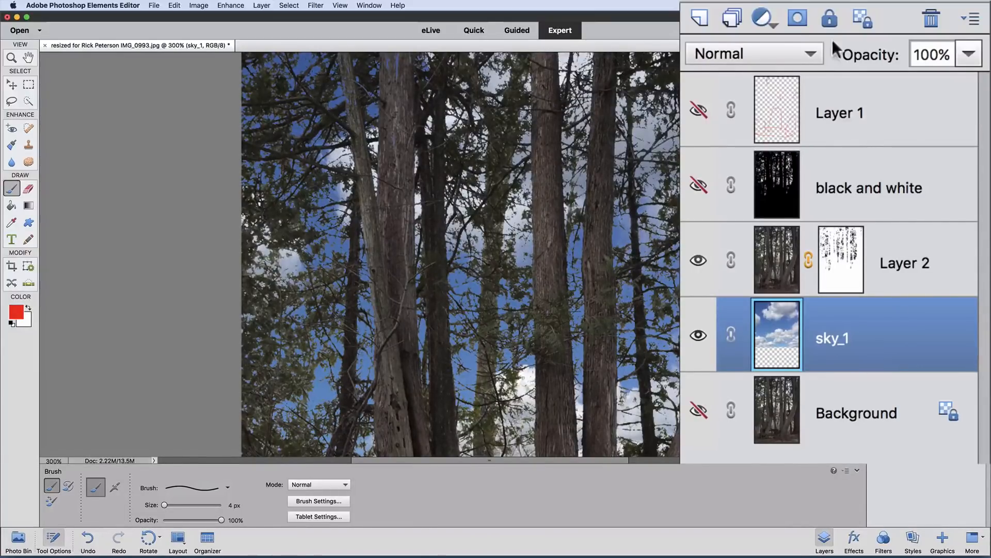
pyautogui.click(797, 21)
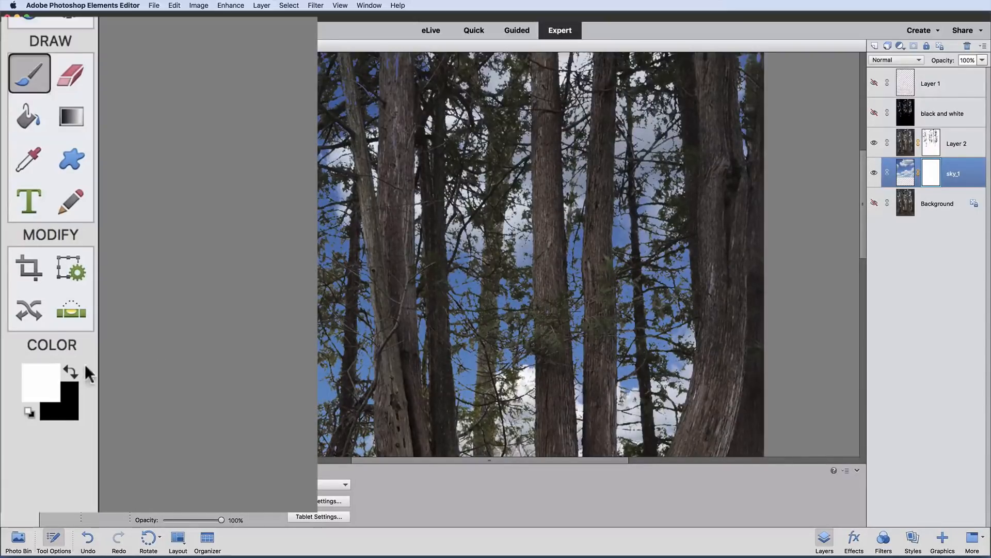
pyautogui.click(72, 370)
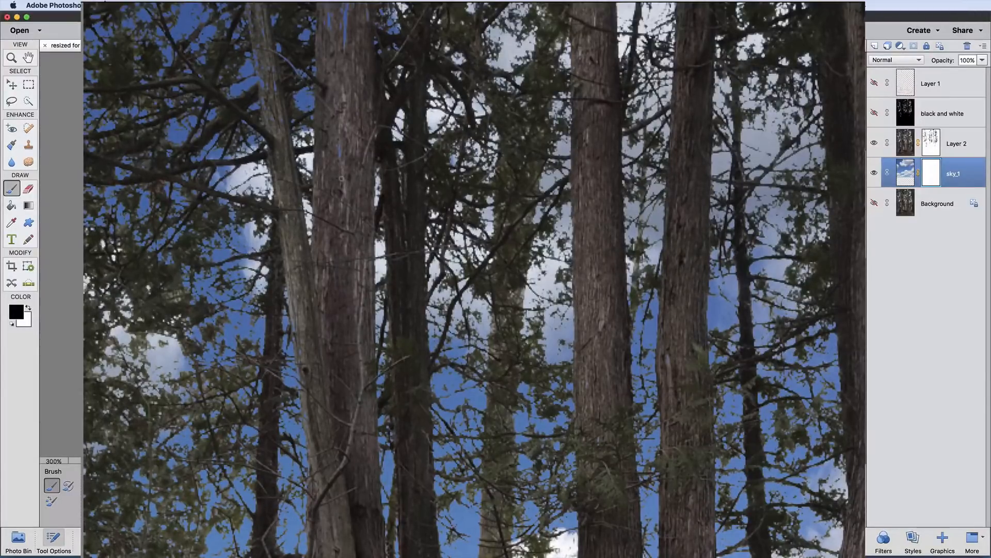
# Step: Adjust the brush size to 20 px for painting on the sky_1 mask
pyautogui.press(']')
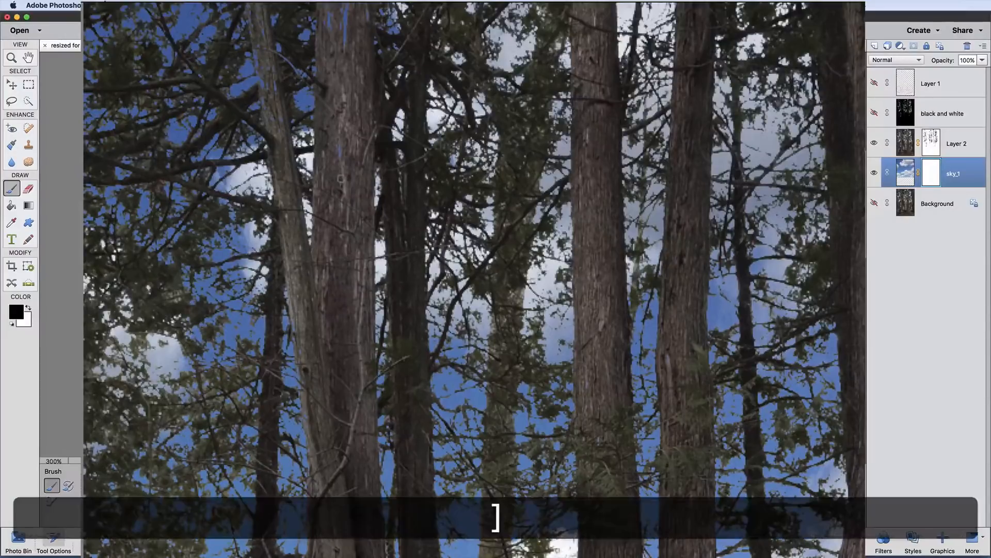
pyautogui.press(']')
pyautogui.press('[')
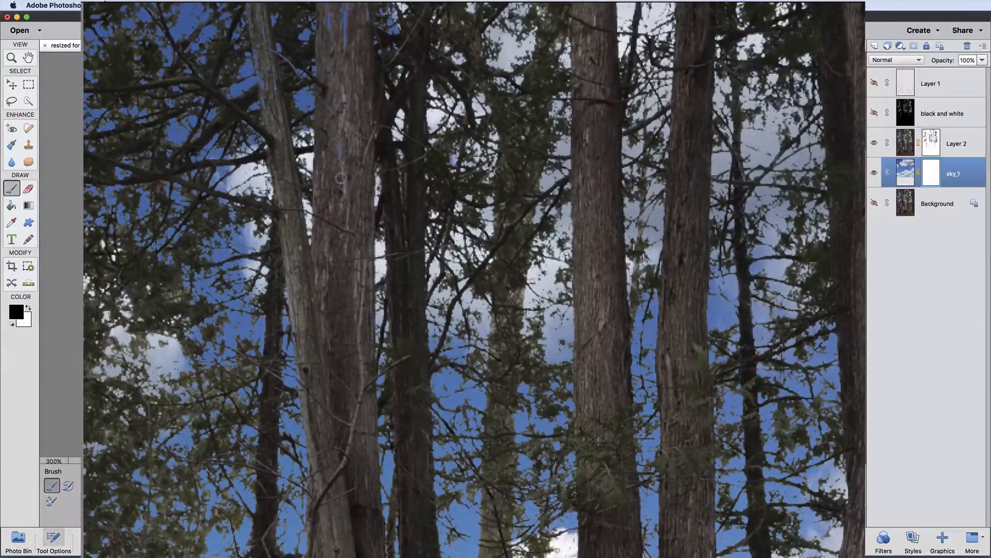
pyautogui.press('[')
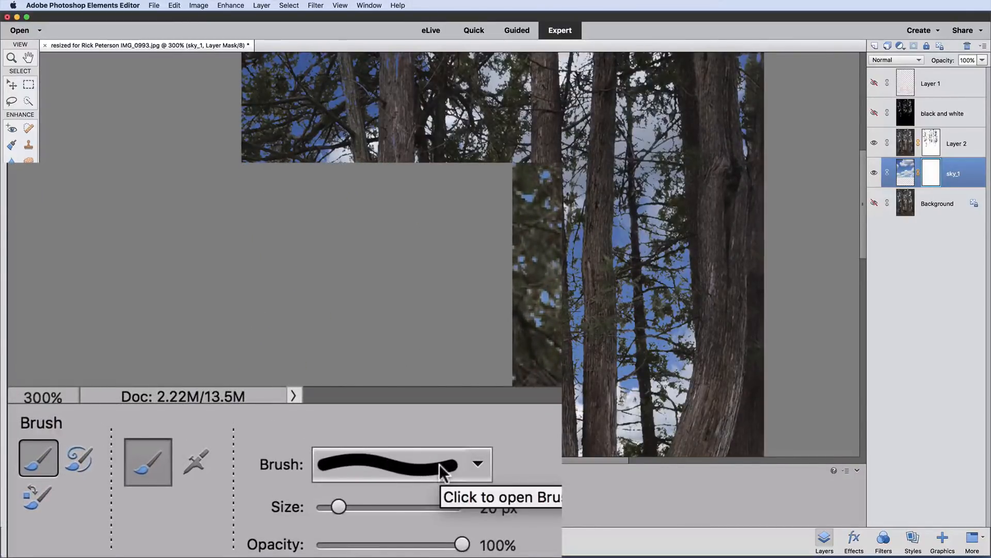
# Step: Choose a hard-edged round brush from the Default Brushes set
pyautogui.click(439, 463)
pyautogui.scroll(-5, 475, 394)
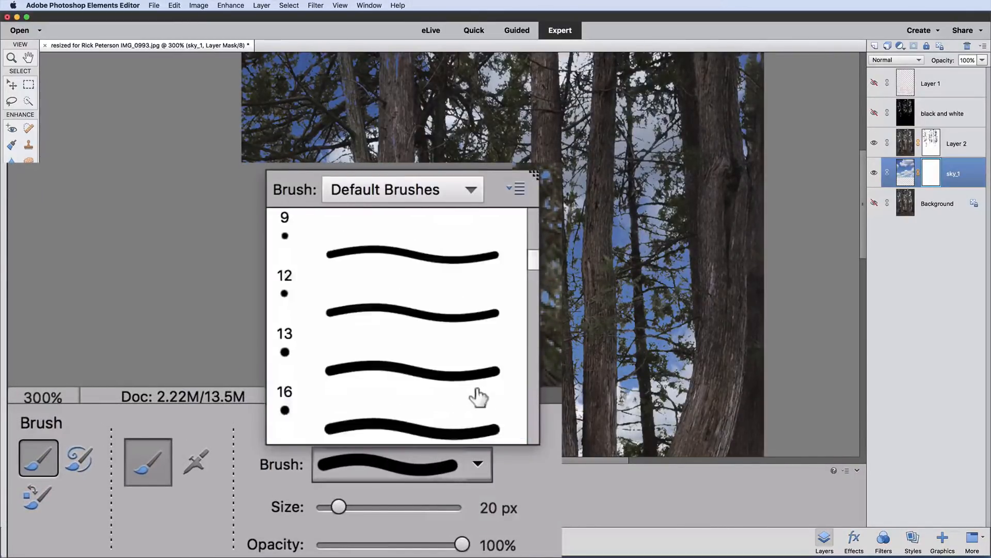
pyautogui.scroll(-3, 444, 385)
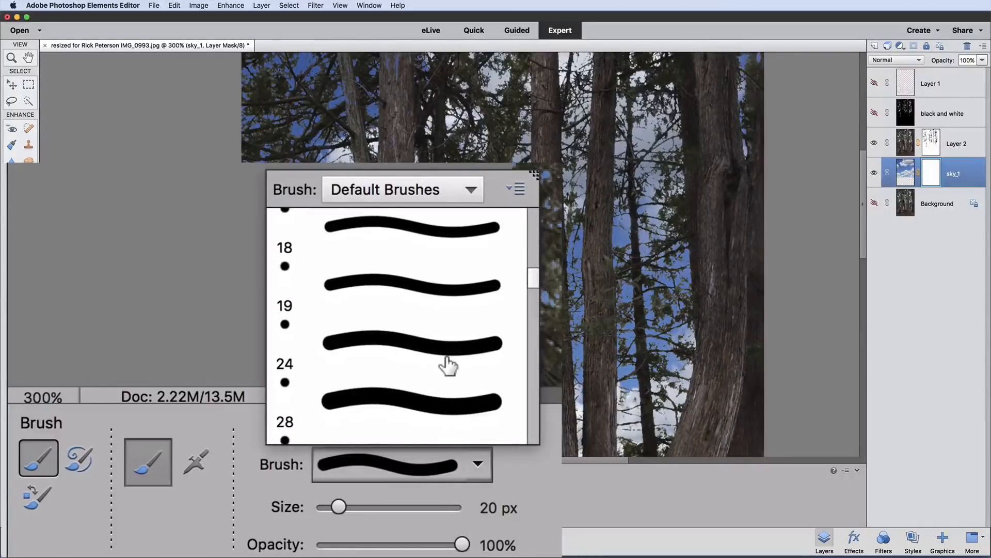
pyautogui.scroll(-3, 445, 364)
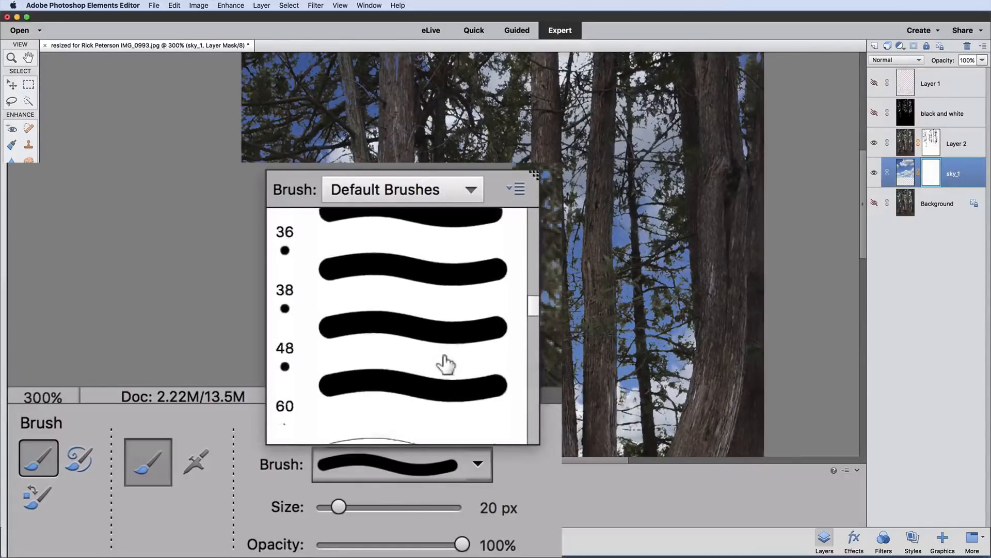
pyautogui.scroll(8, 445, 365)
pyautogui.scroll(-5, 457, 340)
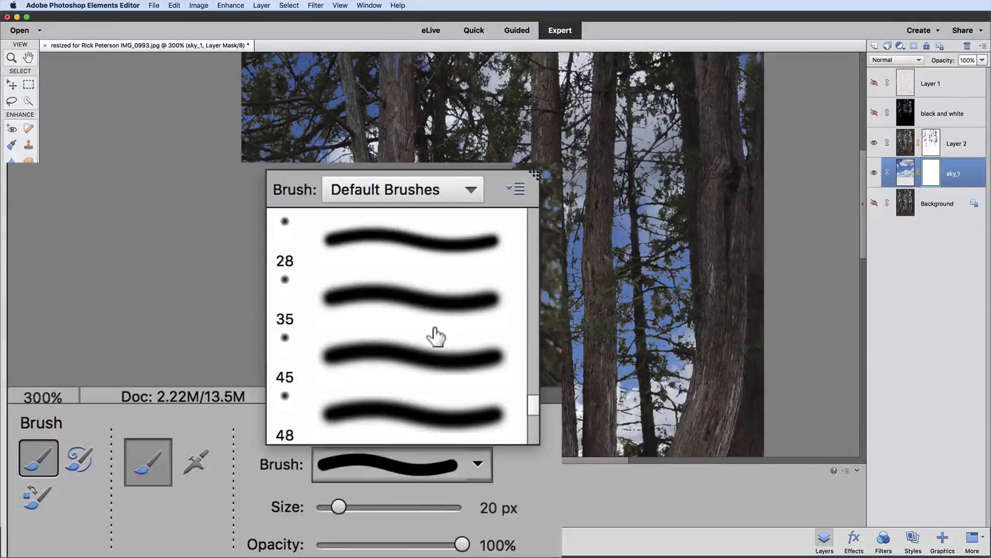
pyautogui.scroll(4, 458, 318)
pyautogui.scroll(-2, 457, 316)
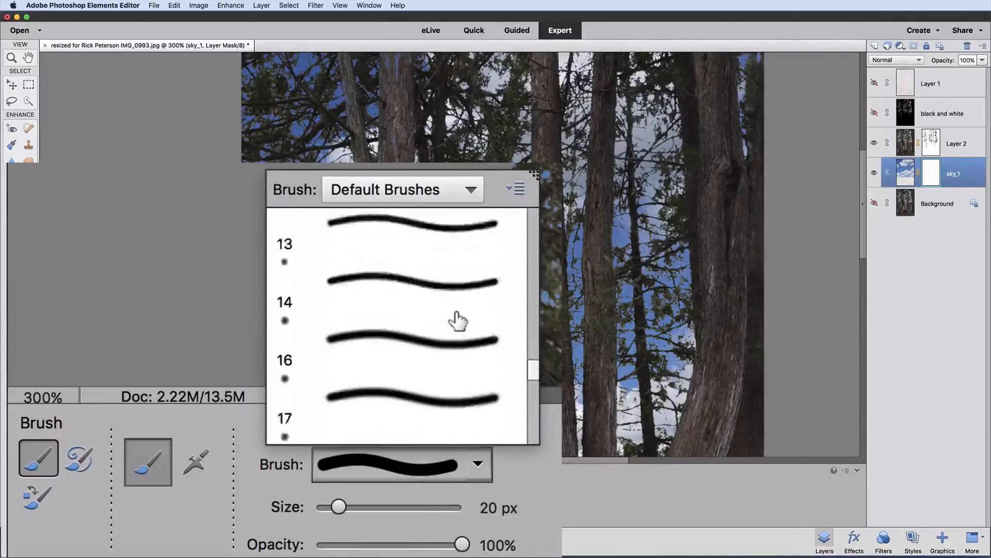
pyautogui.scroll(-1, 432, 326)
pyautogui.scroll(5, 432, 327)
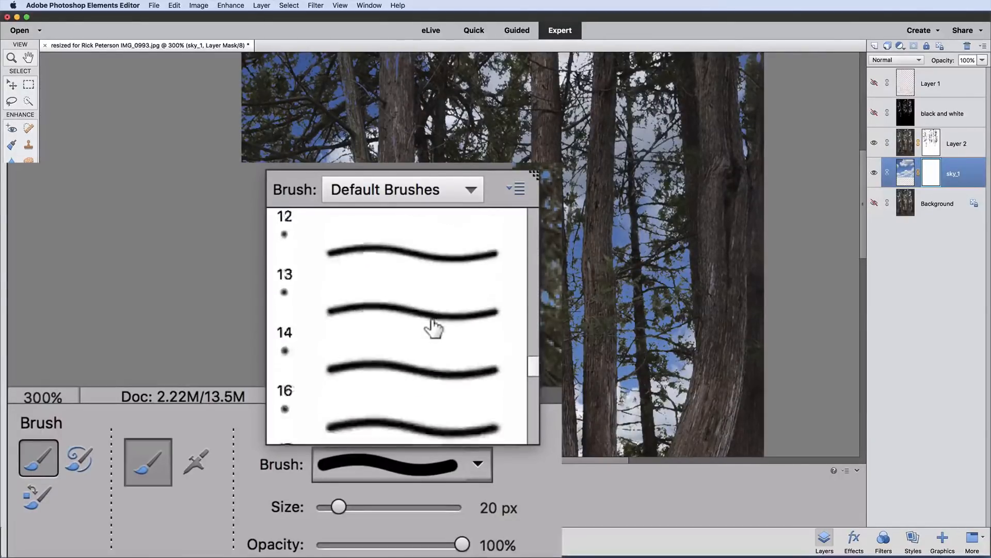
pyautogui.scroll(-6, 432, 328)
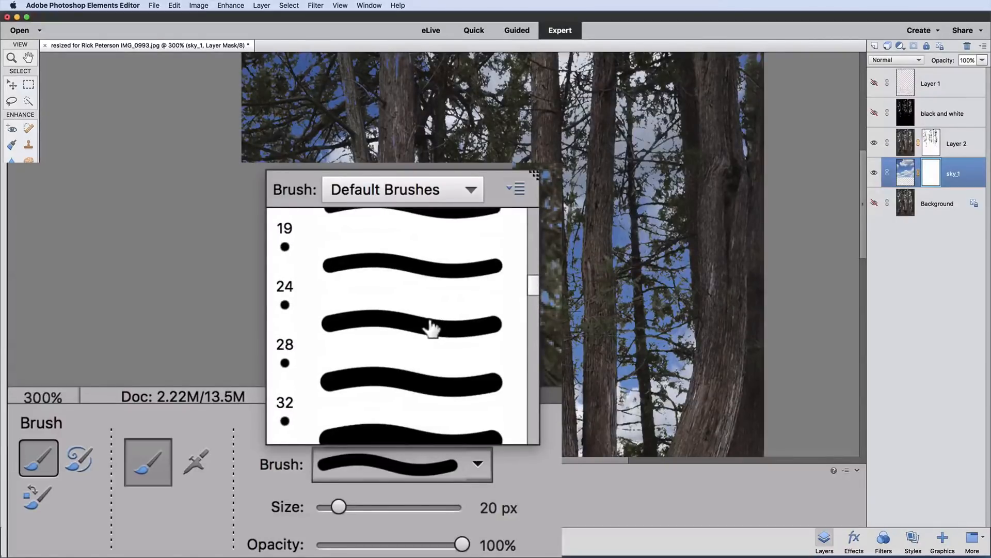
pyautogui.click(428, 318)
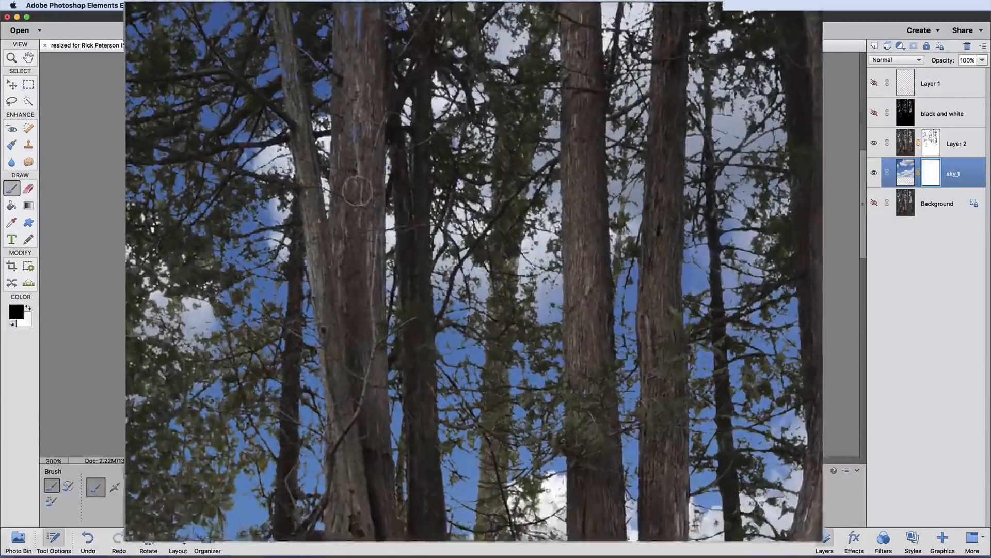
# Step: Reduce the brush to 15 px and paint black on the sky_1 mask over the blue streaks in the upper part of the thick left-hand trunk
pyautogui.press('[')
pyautogui.press('[')
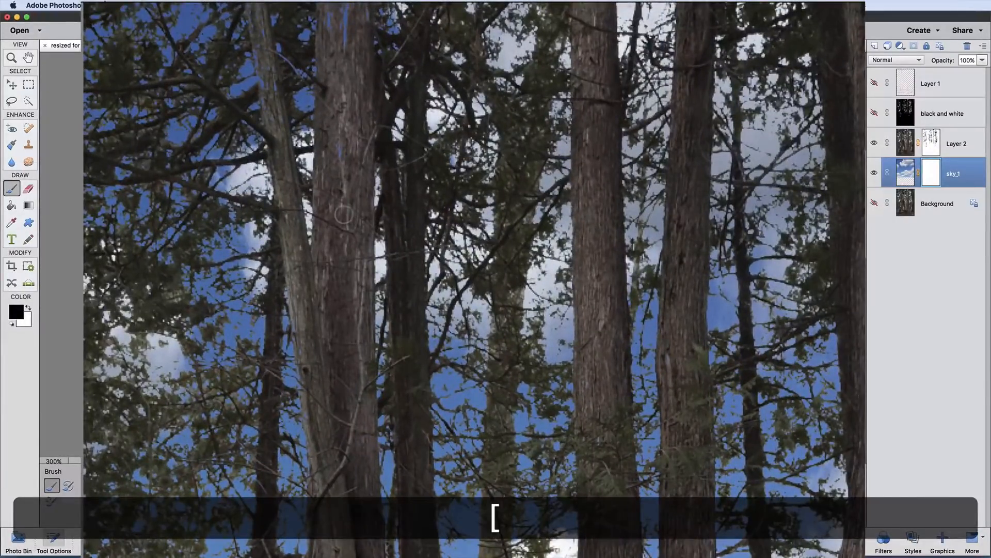
pyautogui.moveTo(339, 151); pyautogui.dragTo(338, 146)
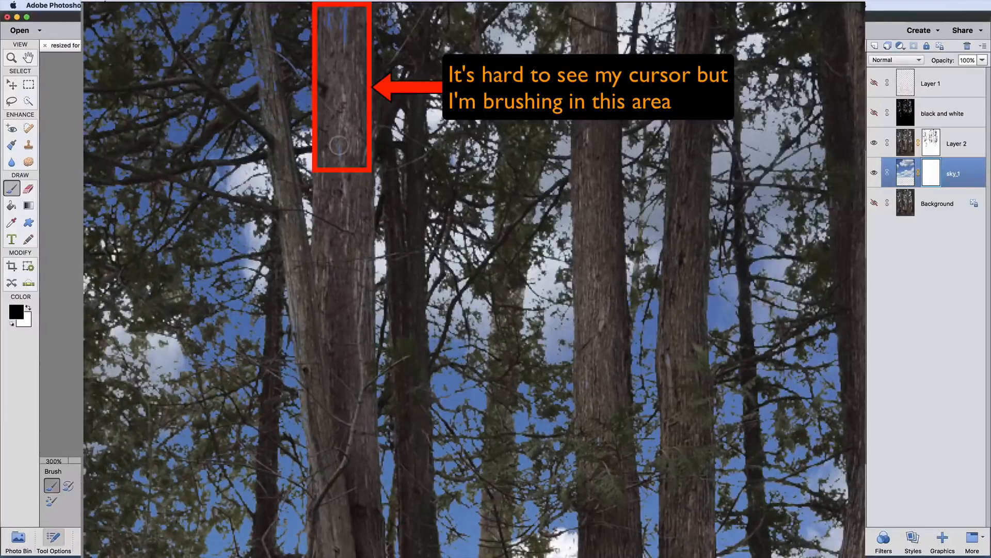
pyautogui.moveTo(341, 56); pyautogui.dragTo(358, 22)
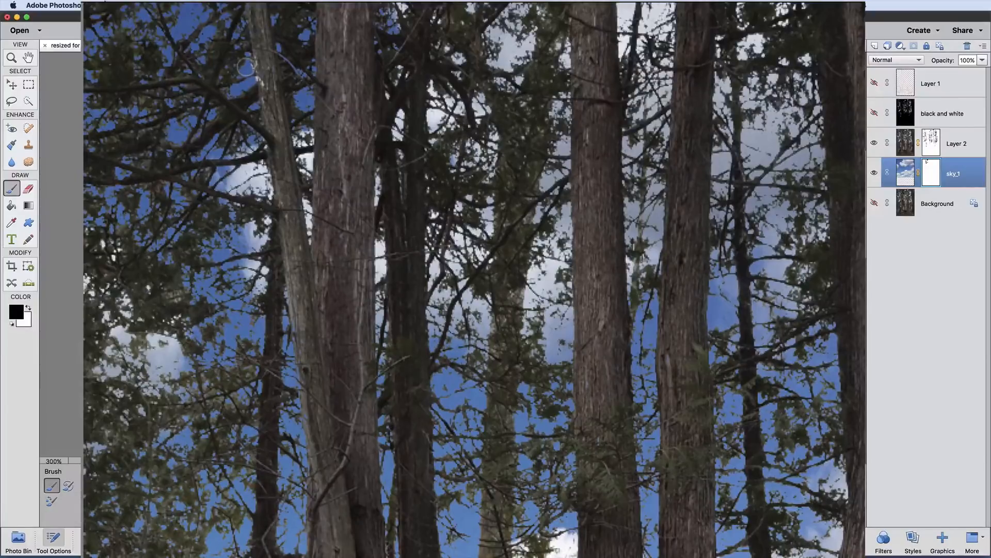
# Step: Switch the foreground color to white and back to black, and mask the sky out of the remaining trunk spots
pyautogui.click(29, 309)
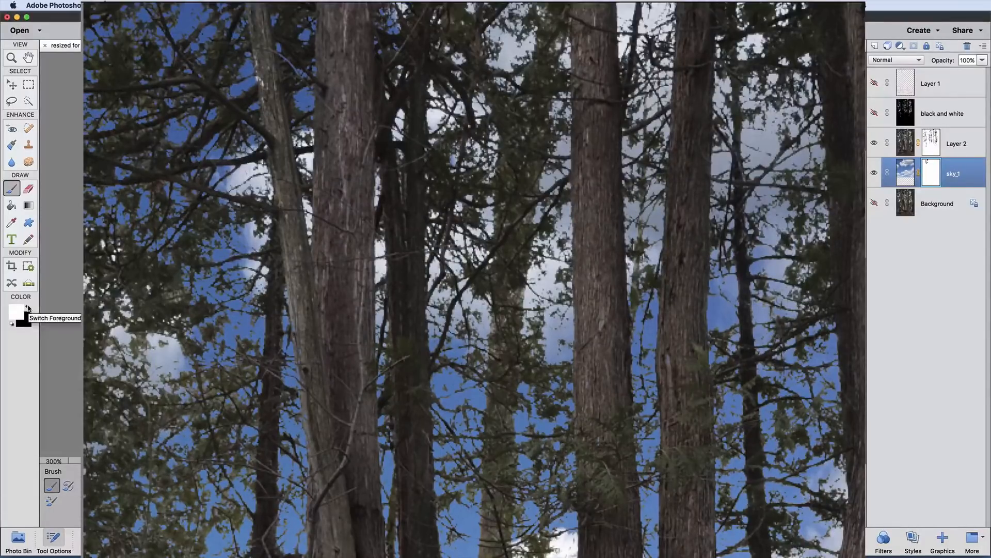
pyautogui.press('x')
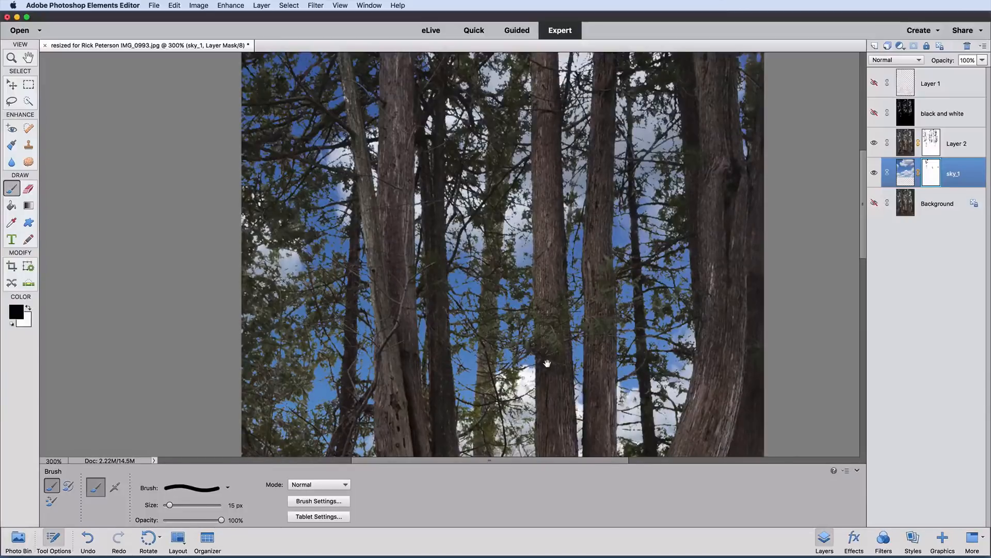
pyautogui.moveTo(547, 363); pyautogui.dragTo(549, 135)
pyautogui.moveTo(562, 302); pyautogui.dragTo(533, 412)
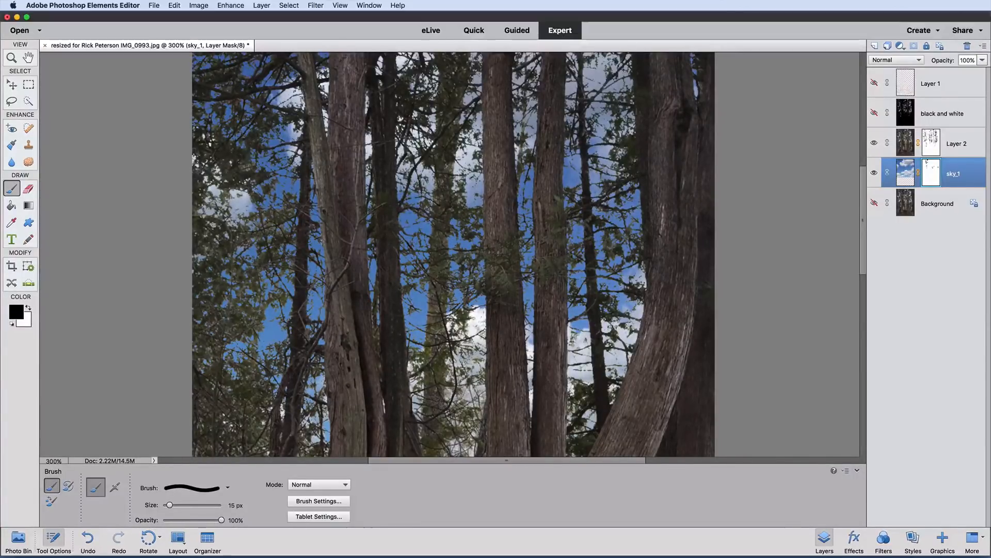
# Step: Fit the whole photo in view and compare the original Background layer alone with the edited composite
pyautogui.doubleClick(28, 58)
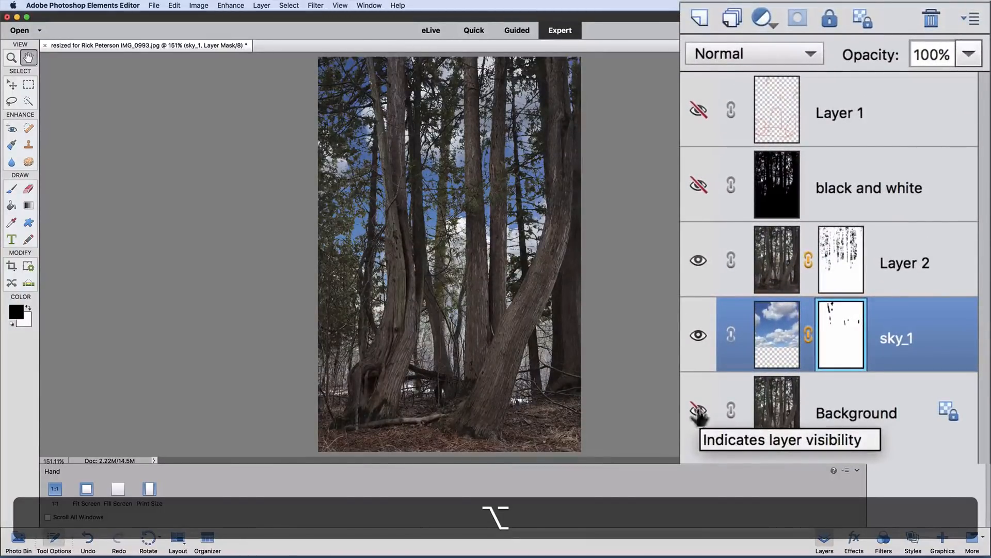
pyautogui.keyDown('alt'); pyautogui.click(699, 413); pyautogui.keyUp('alt')
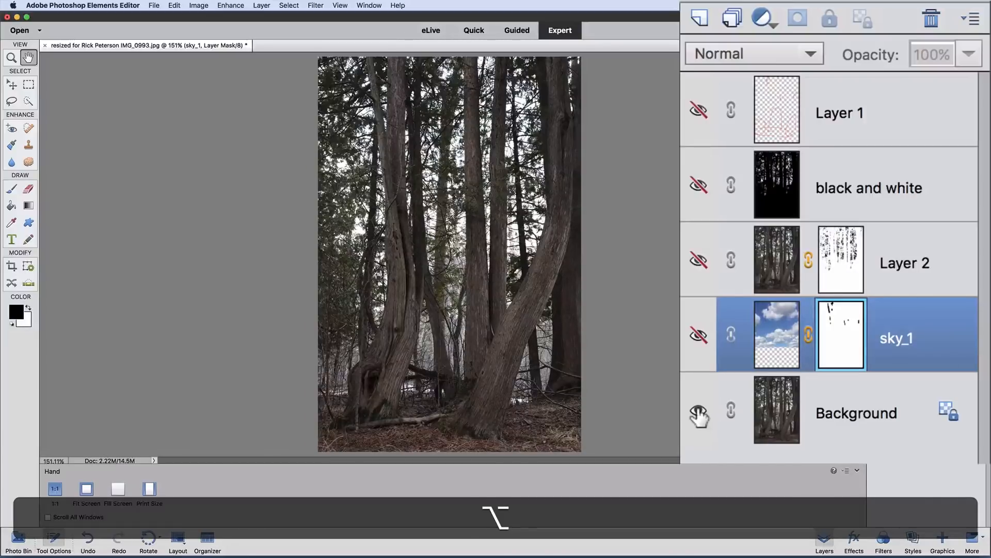
pyautogui.keyDown('alt'); pyautogui.click(698, 413); pyautogui.keyUp('alt')
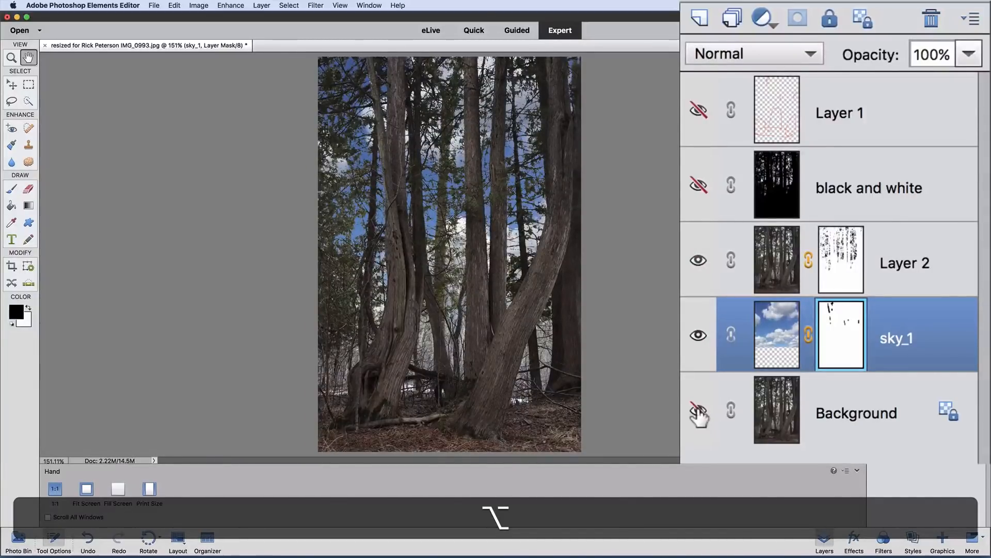